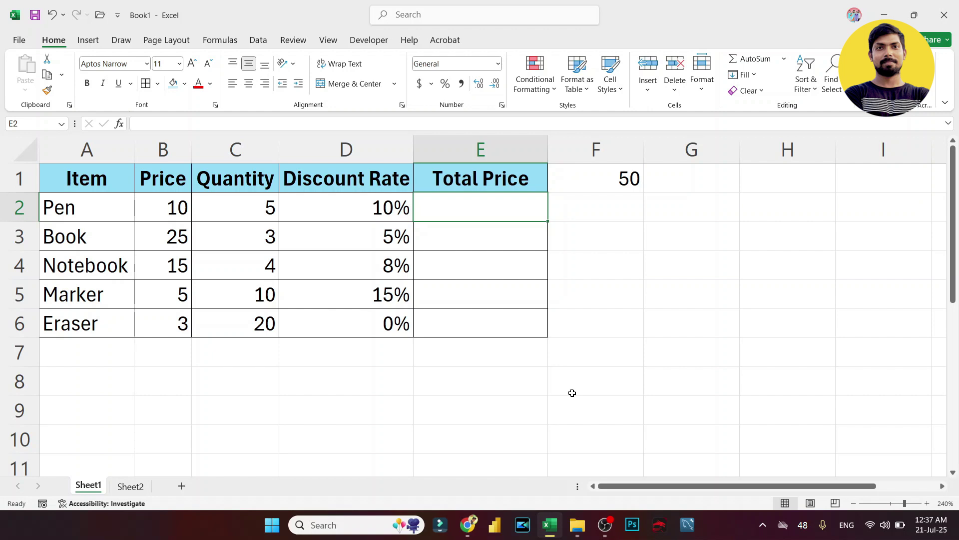
pyautogui.press('Left')
pyautogui.press('Left')
pyautogui.press('Left')
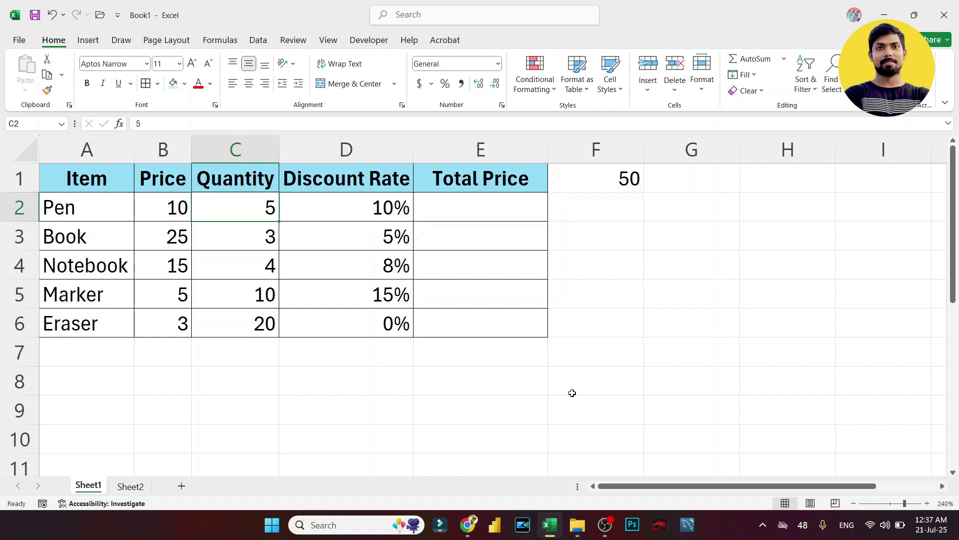
pyautogui.press('Right')
pyautogui.press('Right')
pyautogui.press('Right')
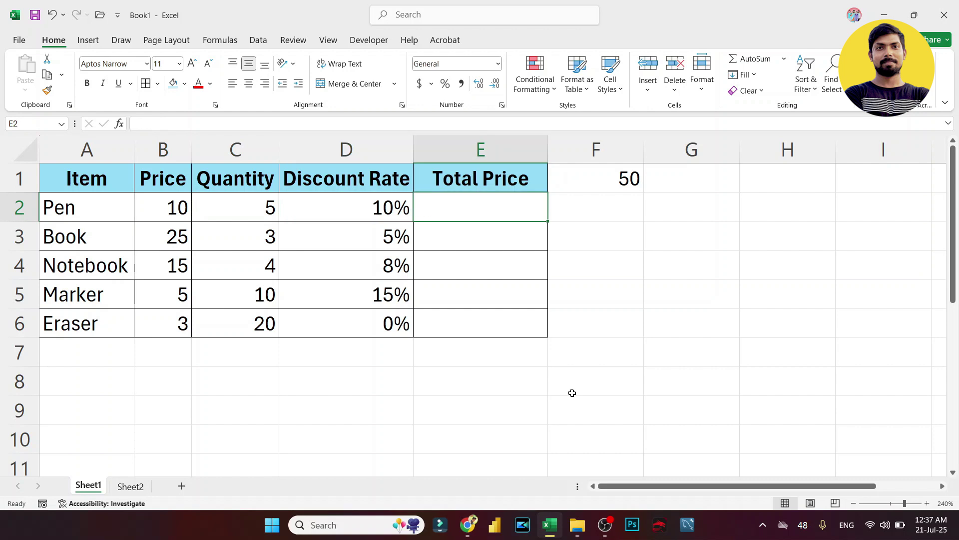
# Enter the formula =C2*B2 in cell E2 to multiply the Pen's quantity by its price.
pyautogui.write('=')
pyautogui.press('Left')
pyautogui.press('Left')
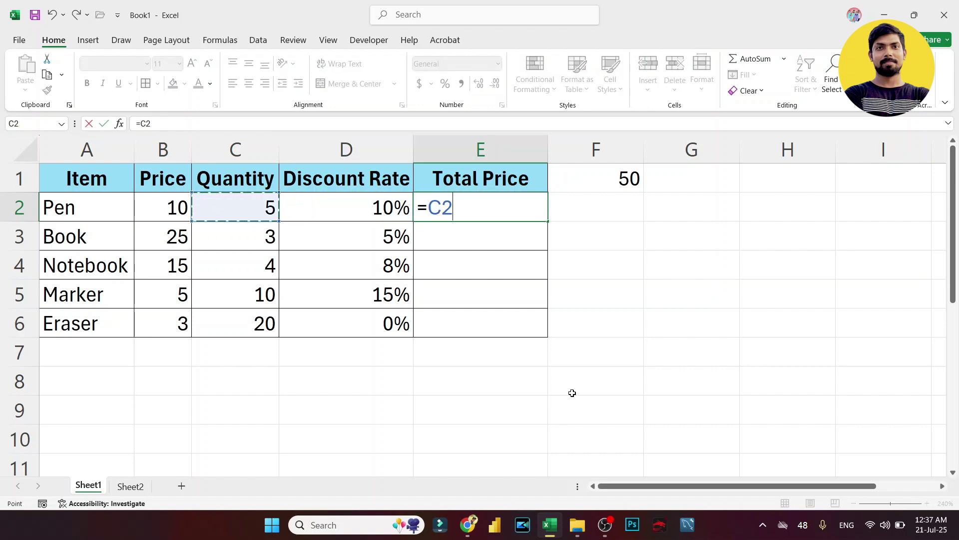
pyautogui.write('*')
pyautogui.press('Left')
pyautogui.press('Left')
pyautogui.press('Left')
pyautogui.press('Return')
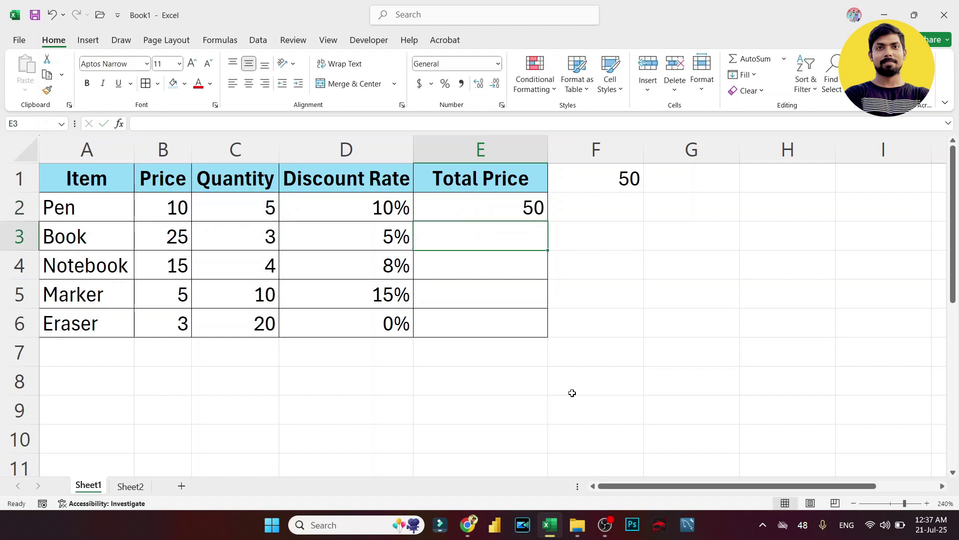
# Fill the quantity-times-price formula from E2 down through E6.
pyautogui.press('Up')
pyautogui.hotkey('shift', 'Down')
pyautogui.hotkey('shift', 'Down')
pyautogui.hotkey('shift', 'Down')
pyautogui.hotkey('shift', 'Down')
pyautogui.hotkey('ctrl', 'd')
# Inspect the copied Total Price formulas row by row to see which price and quantity cells each one references.
pyautogui.hotkey('shift', 'Up')
pyautogui.hotkey('shift', 'Up')
pyautogui.hotkey('shift', 'Up')
pyautogui.hotkey('shift', 'Up')
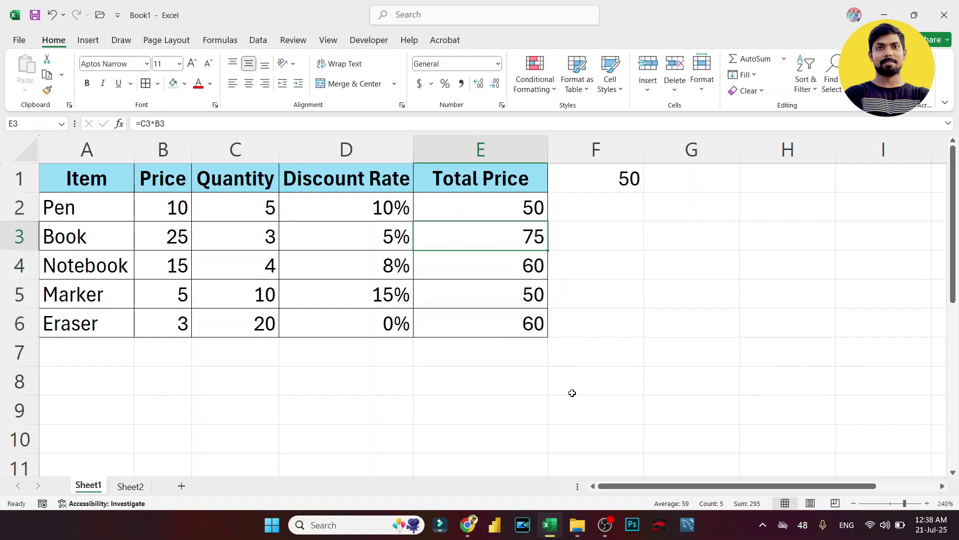
pyautogui.press('F2')
pyautogui.press('Return')
pyautogui.press('F2')
pyautogui.press('Return')
pyautogui.press('F2')
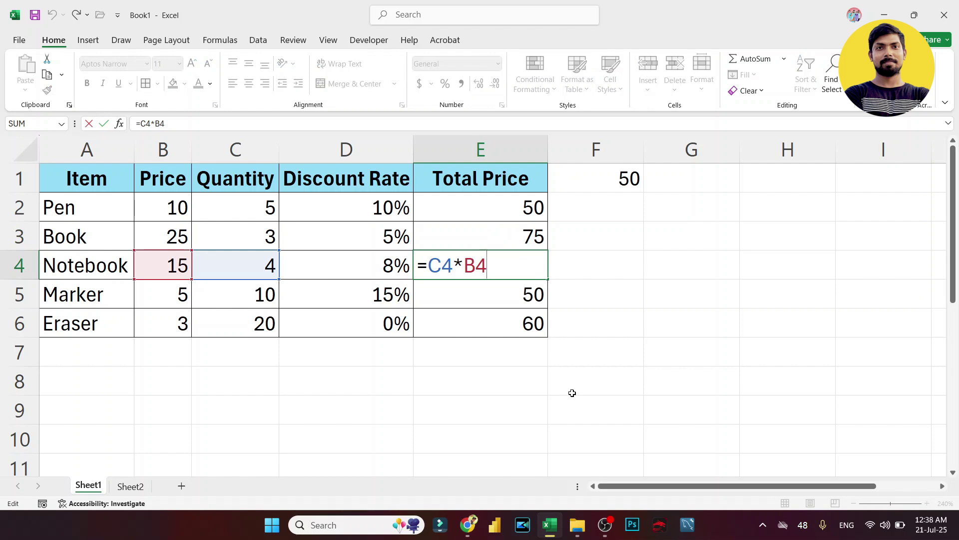
pyautogui.press('Escape')
pyautogui.press('Down')
pyautogui.press('F2')
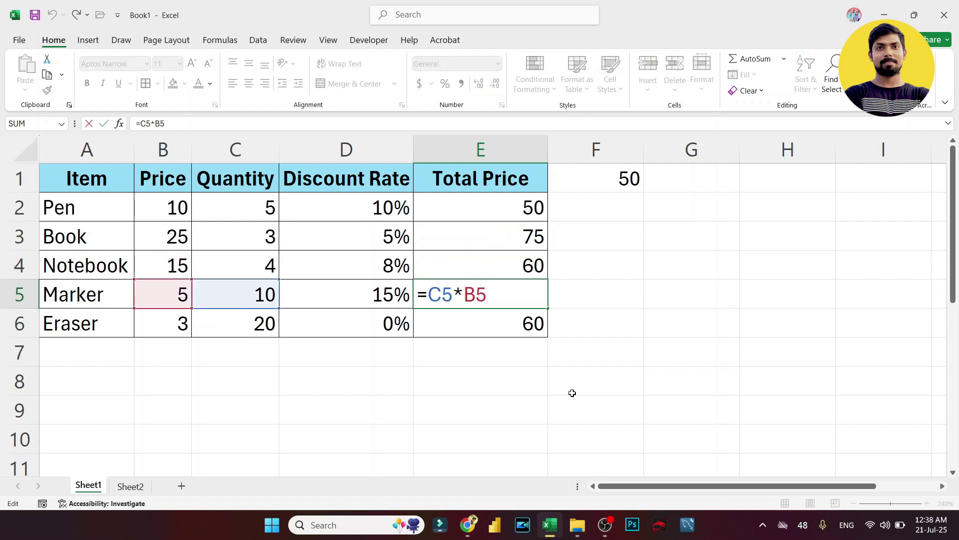
pyautogui.press('Return')
# Undo the fill and the formula entry so the Total Price cells E2:E6 are empty again.
pyautogui.hotkey('ctrl', 'z')
pyautogui.hotkey('ctrl', 'z')
pyautogui.hotkey('ctrl', 'z')
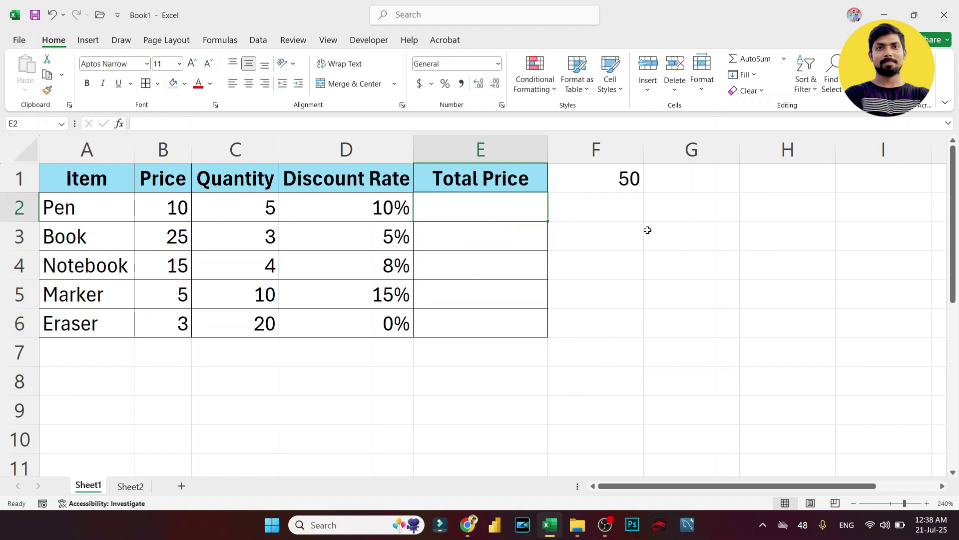
# Enter the formula =C2*F1 in cell E2 to multiply the Pen's quantity by the fixed price in F1.
pyautogui.click(607, 183)
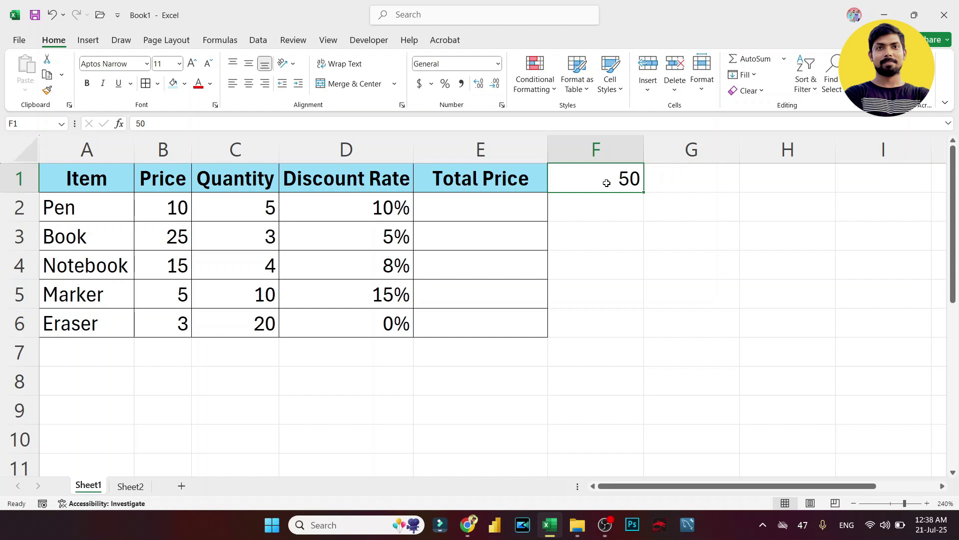
pyautogui.moveTo(250, 208); pyautogui.dragTo(249, 271)
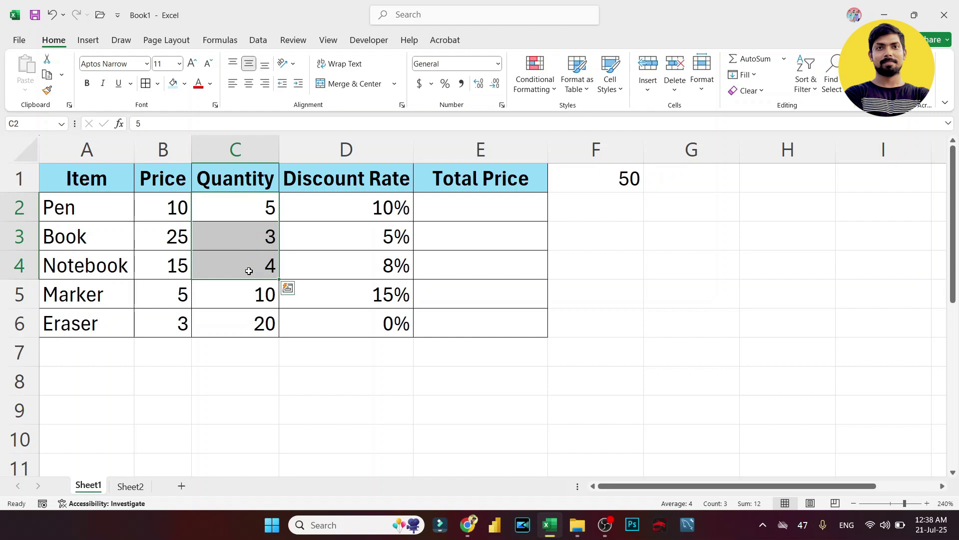
pyautogui.click(443, 198)
pyautogui.write('=')
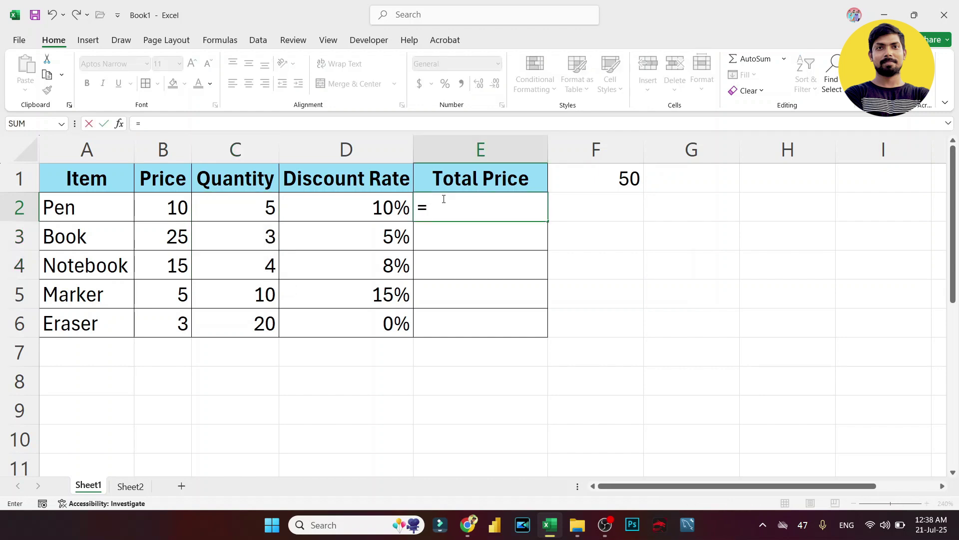
pyautogui.press('Left')
pyautogui.press('Left')
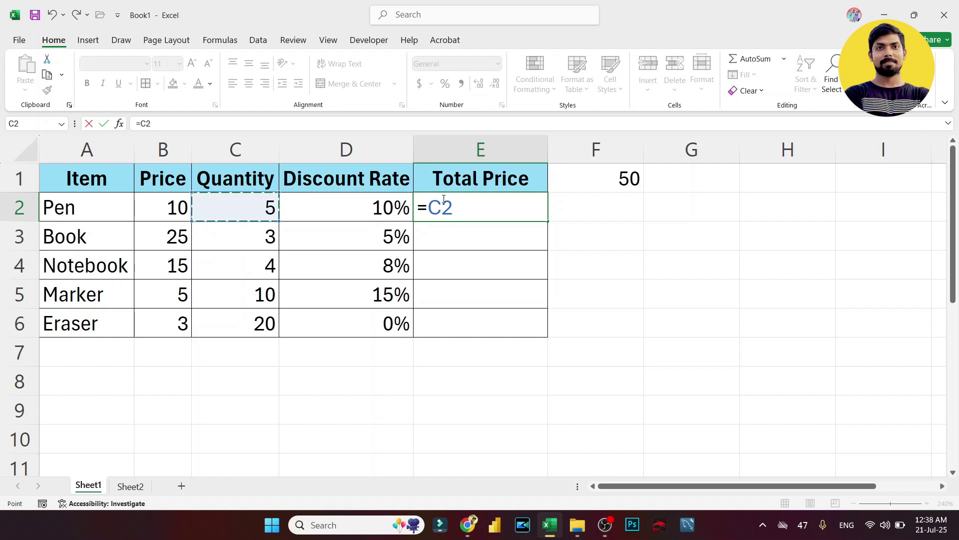
pyautogui.write('*')
pyautogui.click(611, 176)
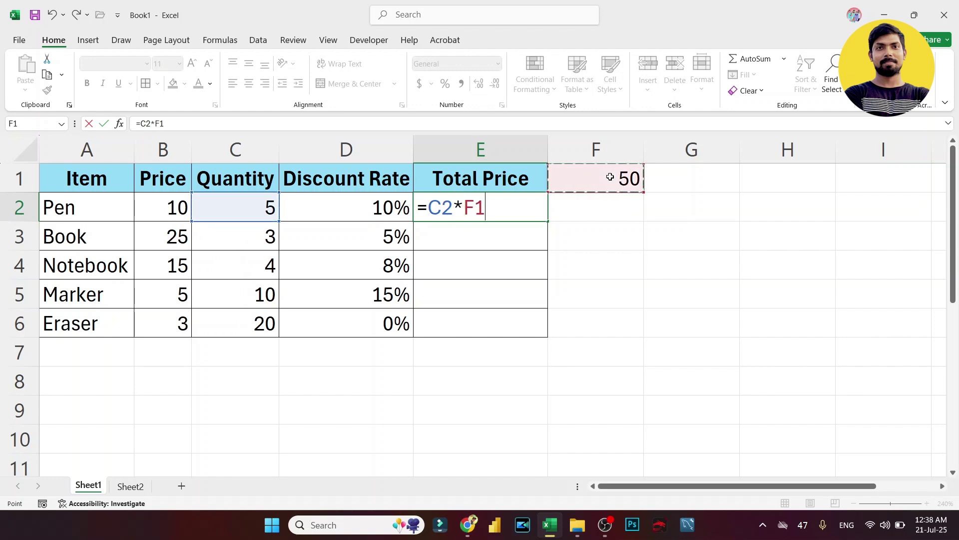
pyautogui.press('Return')
# Fill the relative-reference formula =C2*F1 from E2 down through E6.
pyautogui.press('Up')
pyautogui.hotkey('shift', 'Down')
pyautogui.hotkey('shift', 'Down')
pyautogui.hotkey('shift', 'Down')
pyautogui.hotkey('shift', 'Down')
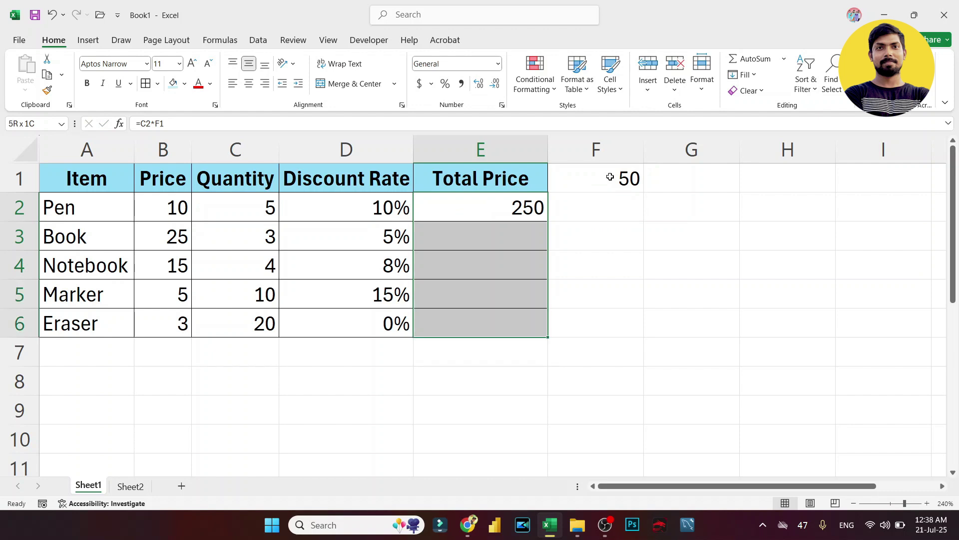
pyautogui.hotkey('ctrl', 'd')
# Inspect the filled Total Price formulas in E2:E6 to see how the reference to F1 shifts per row.
pyautogui.press('Down')
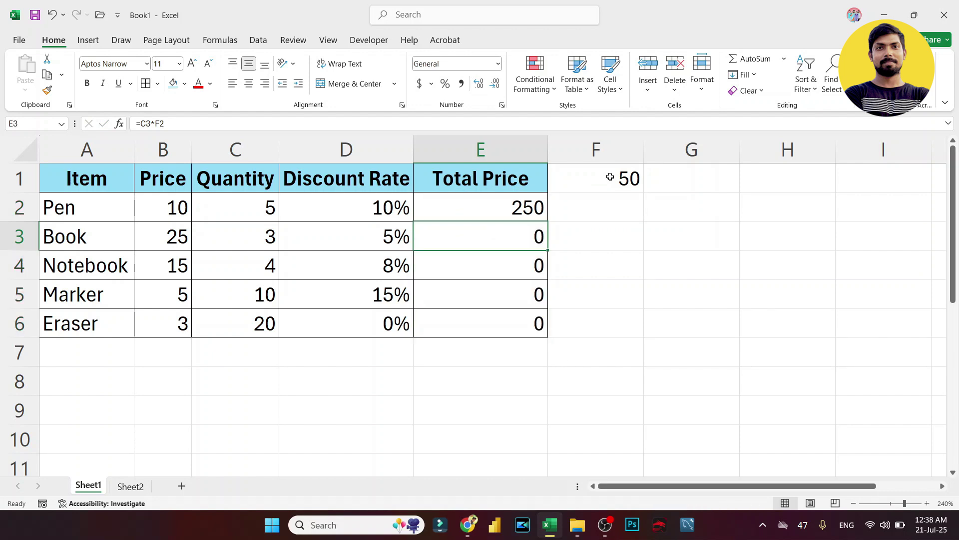
pyautogui.press('Down')
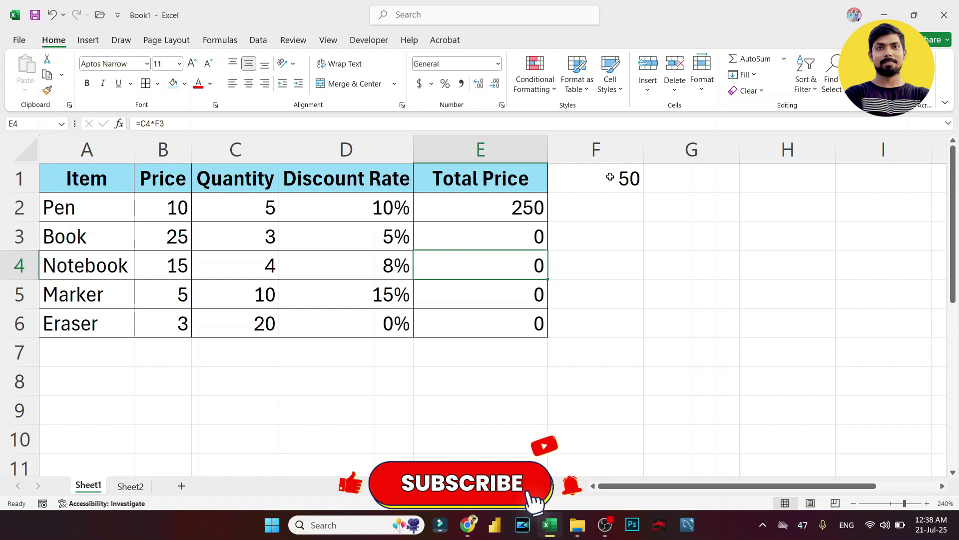
pyautogui.press('Up')
pyautogui.press('Up')
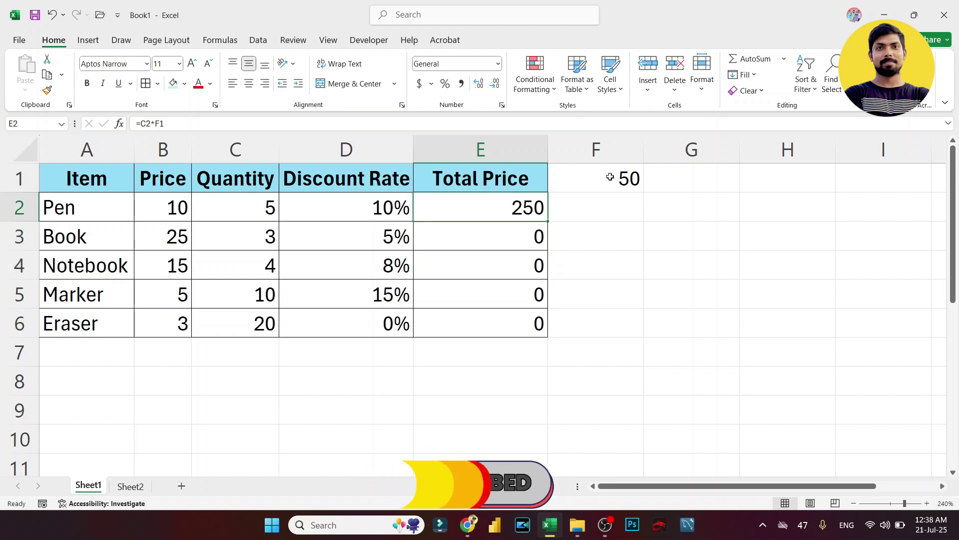
pyautogui.press('F2')
pyautogui.press('Return')
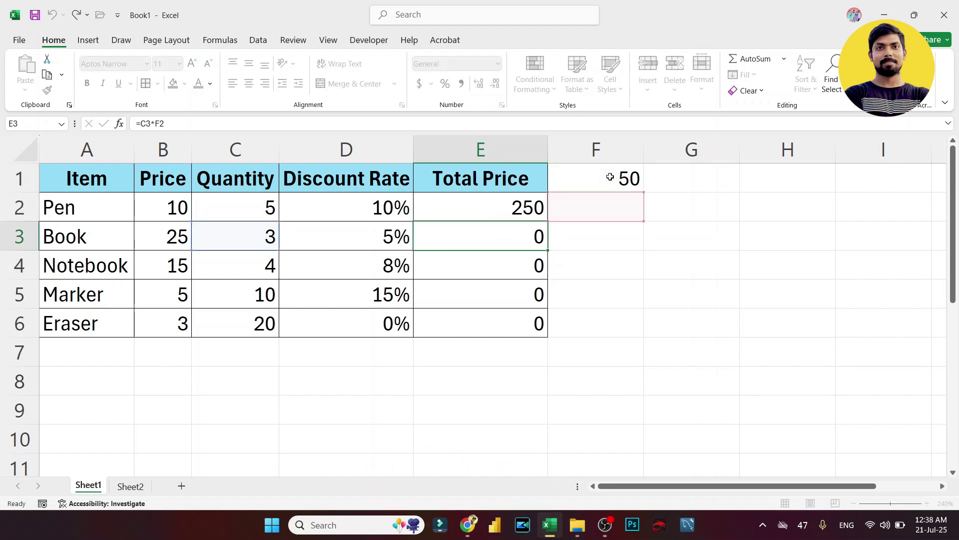
pyautogui.press('Down')
pyautogui.press('Down')
pyautogui.press('F2')
pyautogui.press('Return')
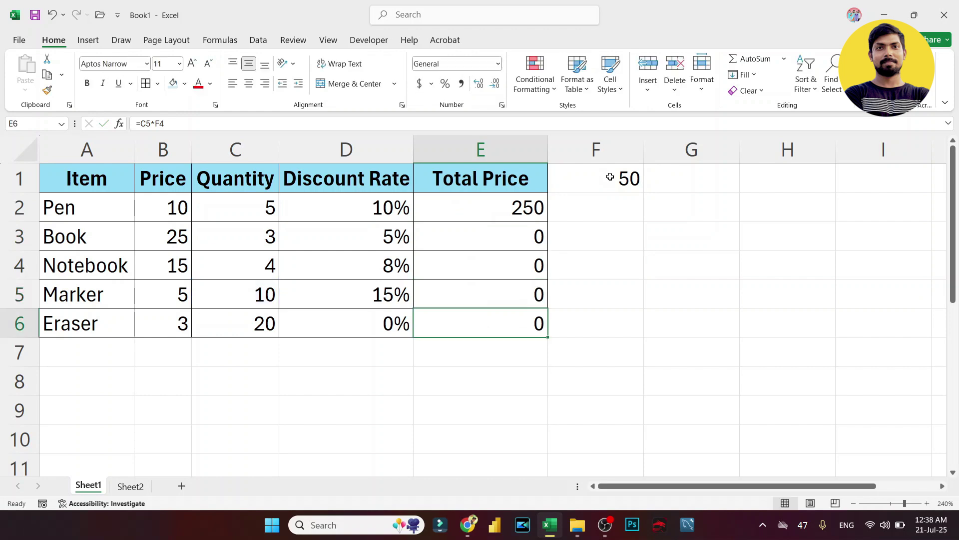
pyautogui.press('F2')
pyautogui.press('Escape')
pyautogui.press('Up')
pyautogui.press('Up')
pyautogui.press('Up')
pyautogui.press('Up')
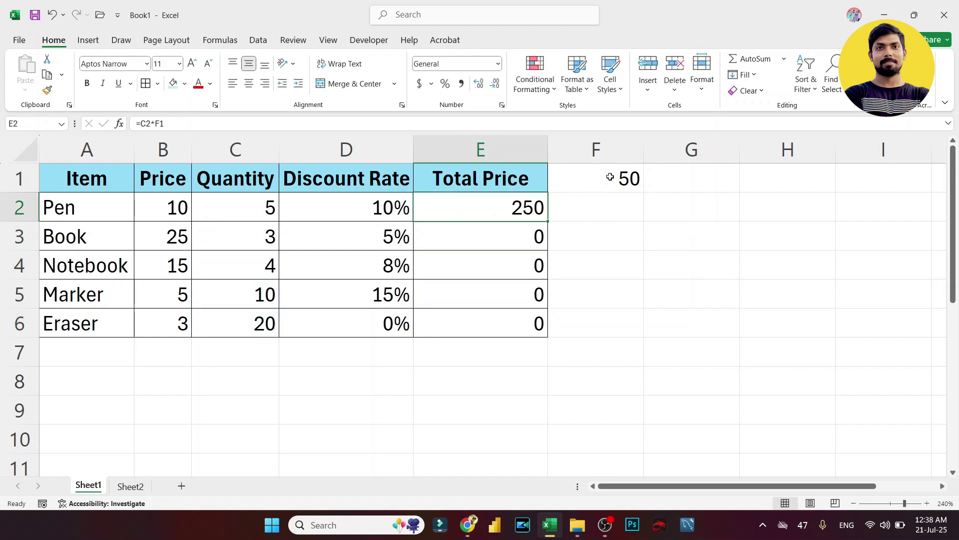
# Change the F1 reference in E2 to an absolute one, making the formula =C2*$F$1.
pyautogui.click(610, 177)
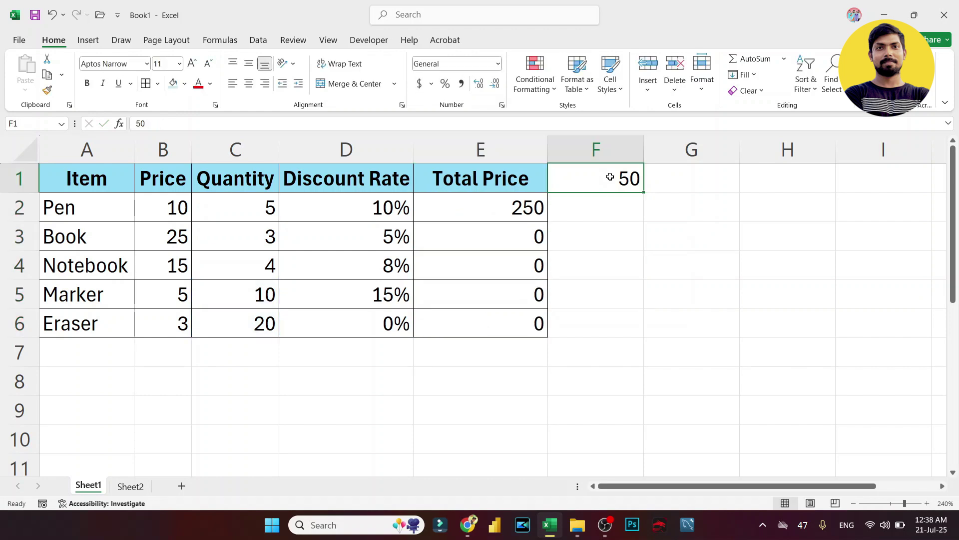
pyautogui.click(501, 209)
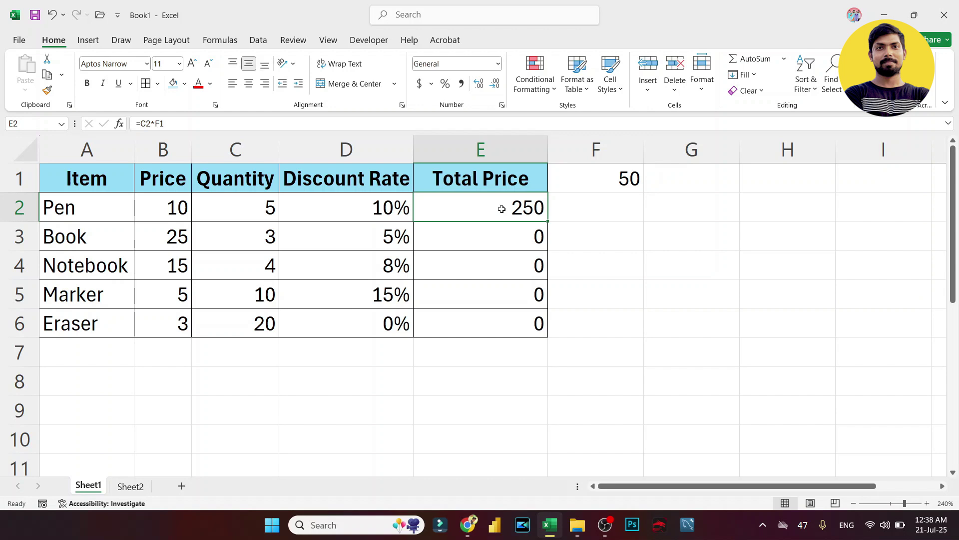
pyautogui.doubleClick(502, 208)
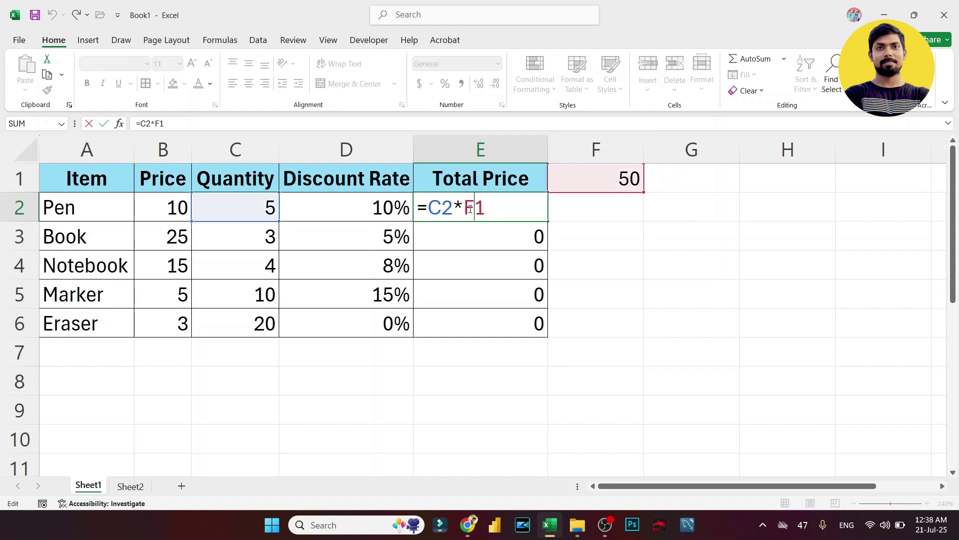
pyautogui.press('F4')
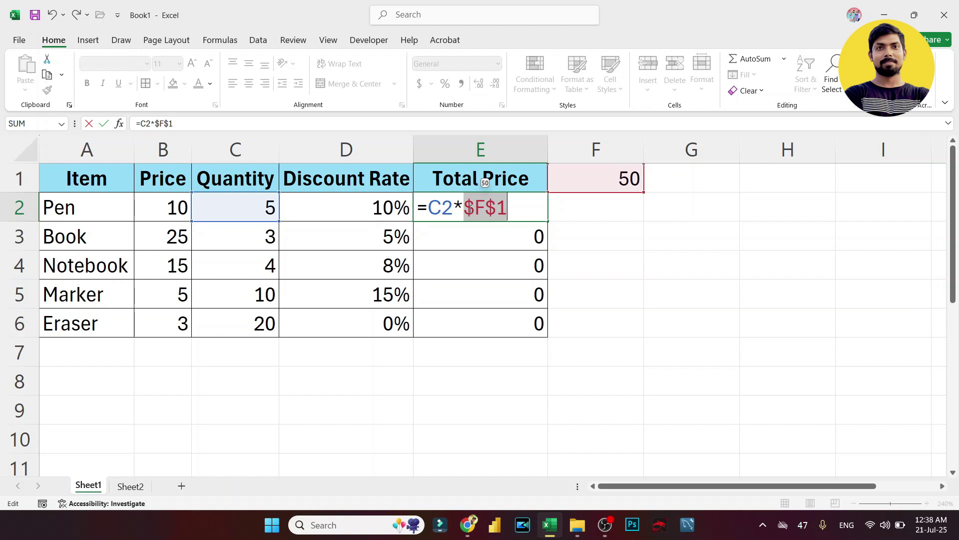
pyautogui.press('Return')
# Fill the absolute-reference formula =C2*$F$1 from E2 down through E6.
pyautogui.click(486, 218)
pyautogui.hotkey('ctrl', 'shift', 'Down')
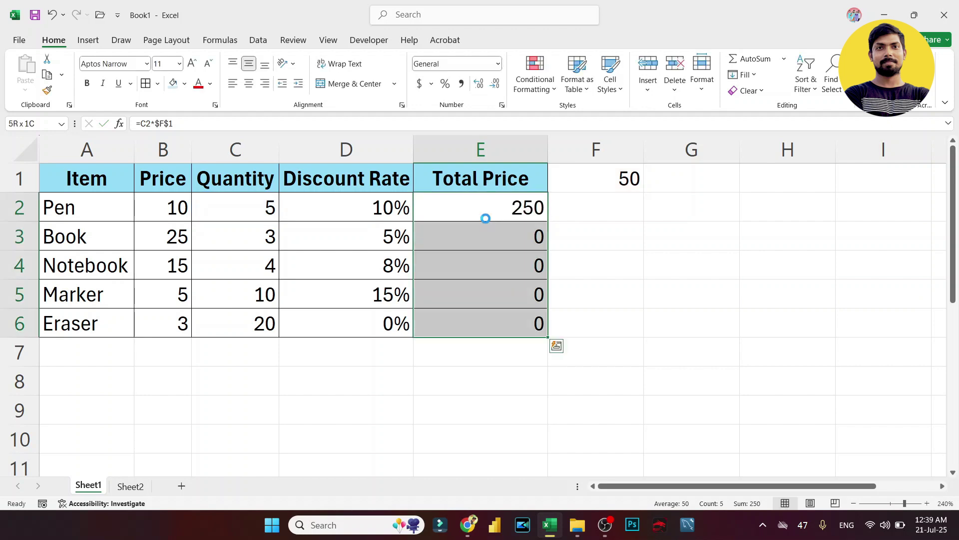
pyautogui.click(485, 219)
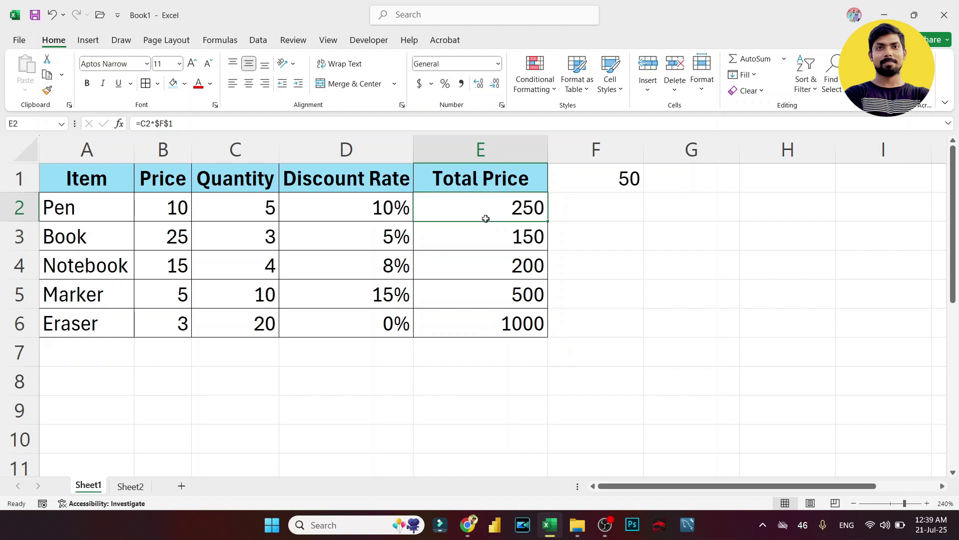
# Inspect the Total Price formulas in E2:E6 to check which cells each one references.
pyautogui.press('F2')
pyautogui.press('Return')
pyautogui.press('F2')
pyautogui.press('Return')
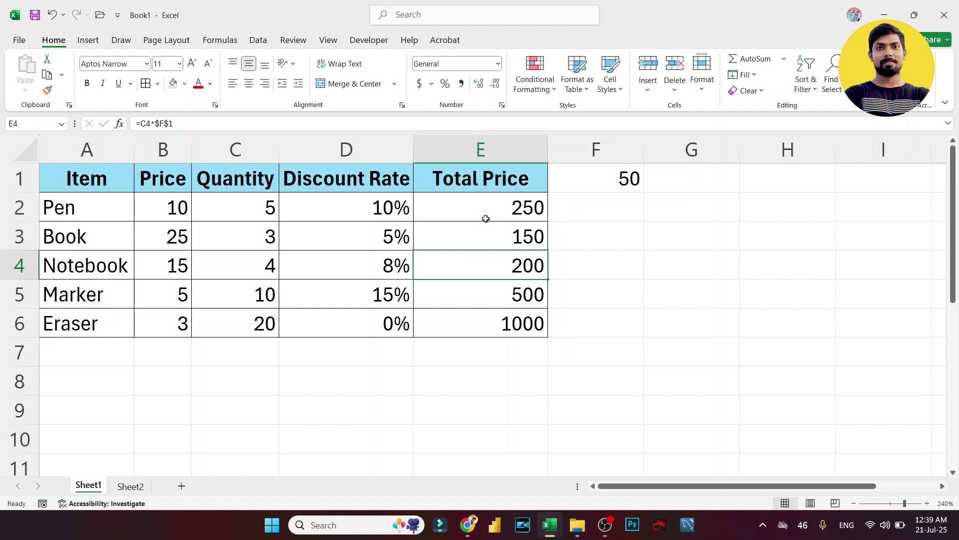
pyautogui.press('F2')
pyautogui.press('Return')
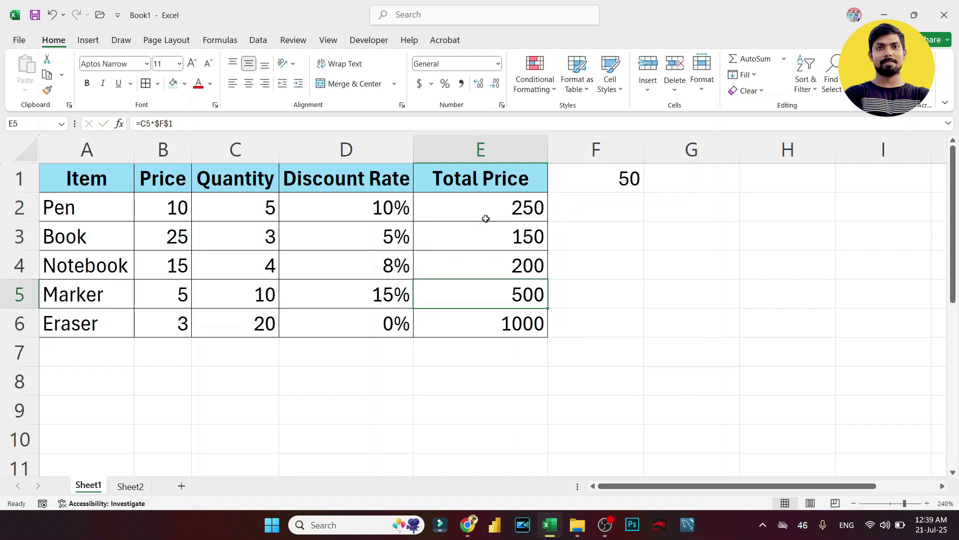
pyautogui.press('F2')
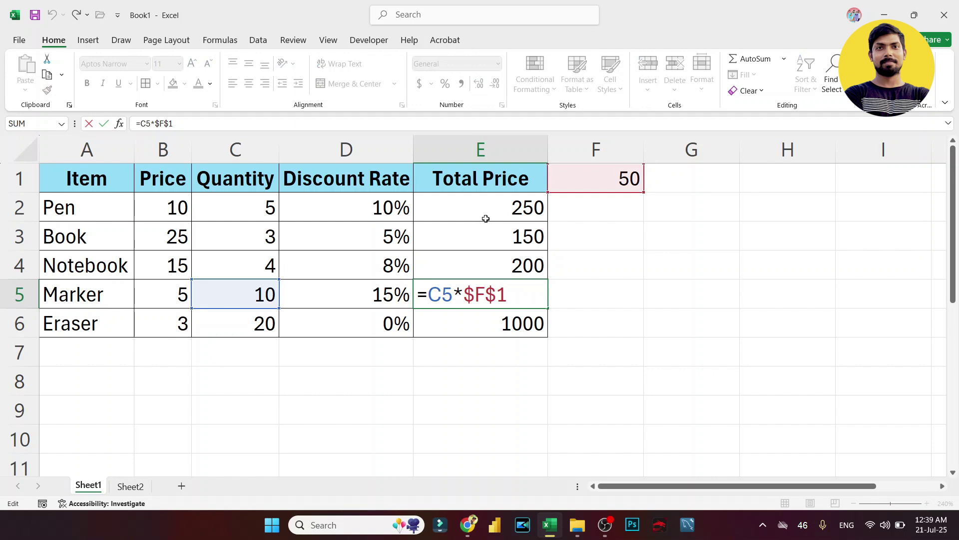
pyautogui.press('Return')
pyautogui.press('F2')
pyautogui.press('Return')
pyautogui.press('Up')
pyautogui.press('Up')
pyautogui.press('F2')
pyautogui.press('Escape')
pyautogui.press('Up')
pyautogui.press('F2')
pyautogui.press('Escape')
pyautogui.press('Up')
pyautogui.press('F2')
pyautogui.press('Escape')
pyautogui.press('Up')
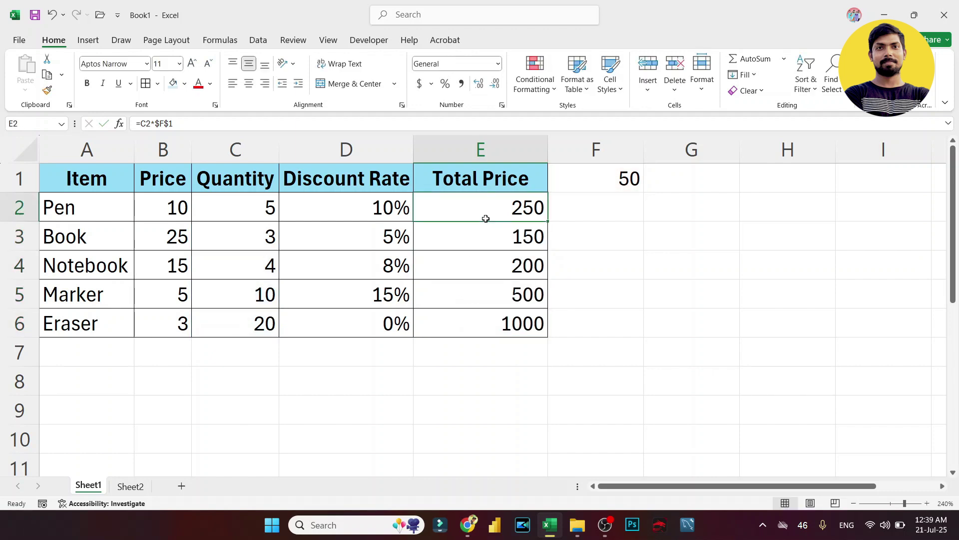
pyautogui.press('F2')
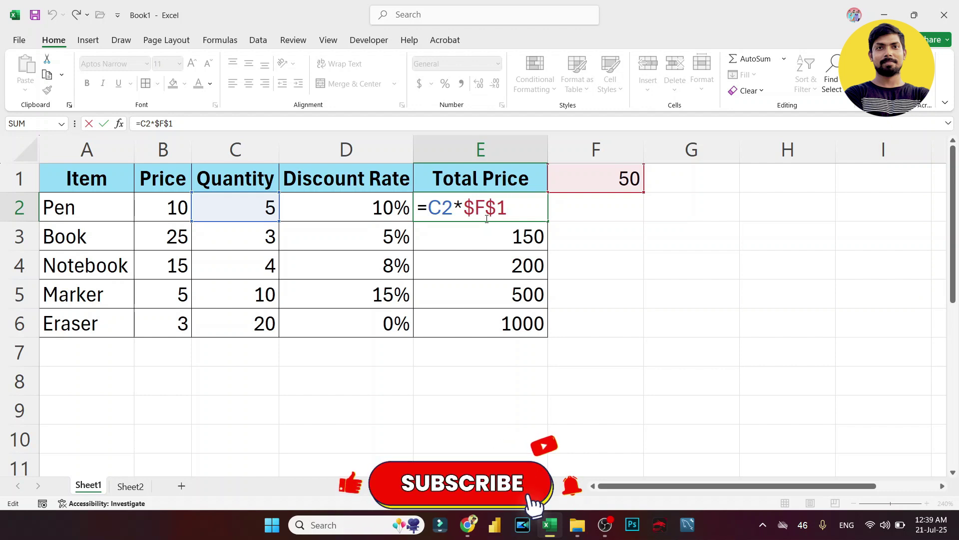
pyautogui.press('Escape')
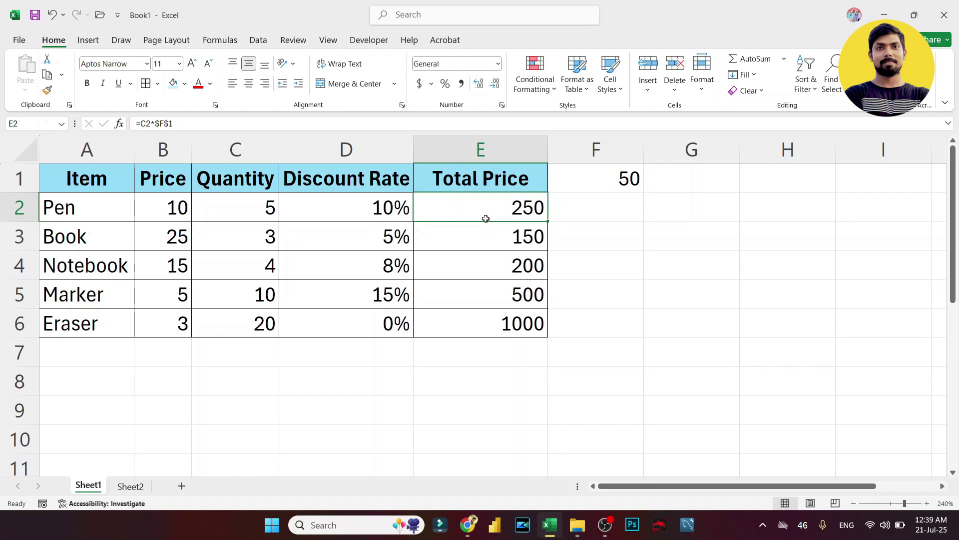
# Open Sheet2 and examine how the No.1 row numbers and No.2 column numbers pair up in the empty grid B3:G8.
pyautogui.click(131, 487)
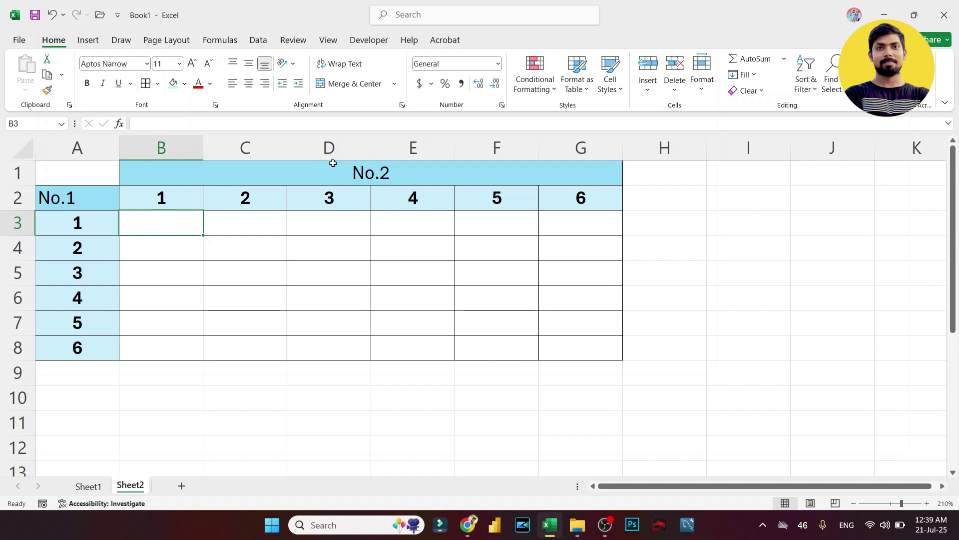
pyautogui.click(325, 178)
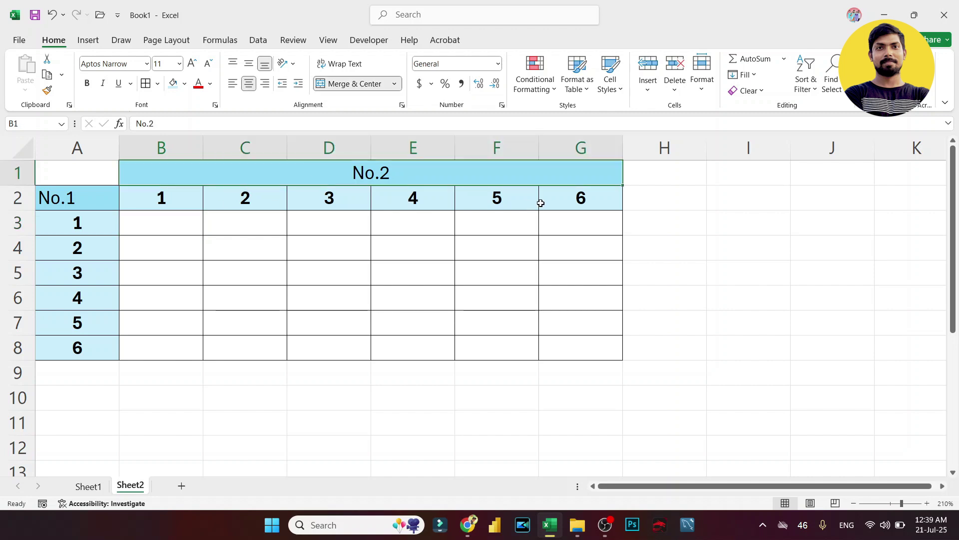
pyautogui.click(96, 222)
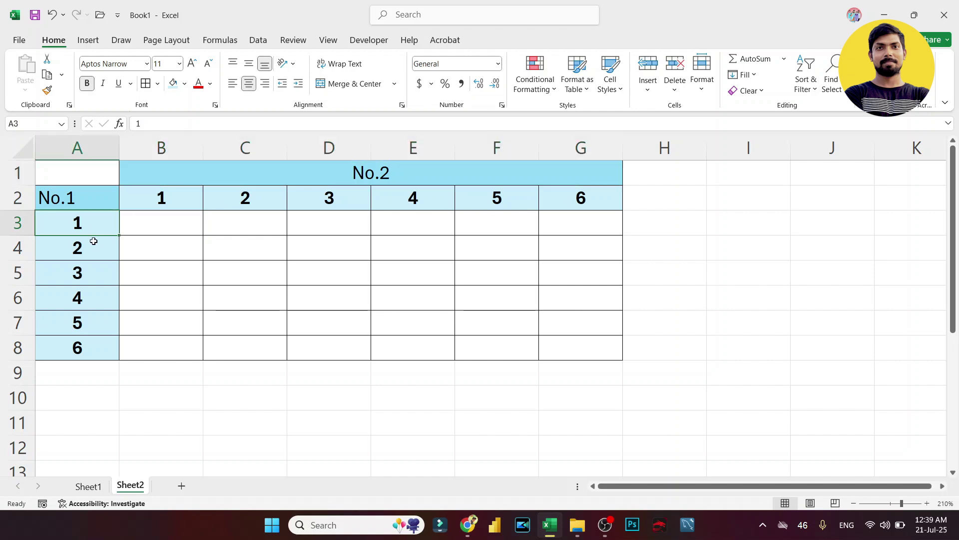
pyautogui.click(166, 224)
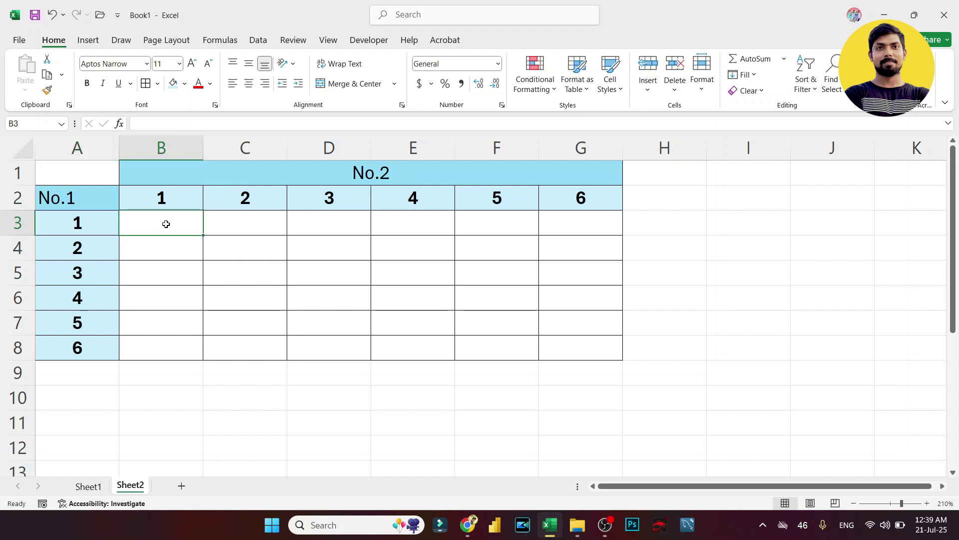
pyautogui.click(75, 223)
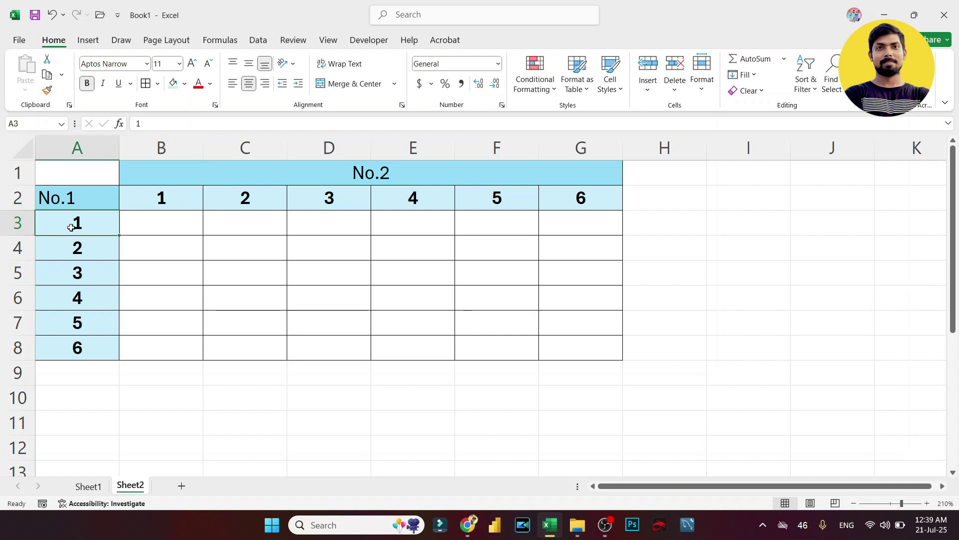
pyautogui.click(159, 220)
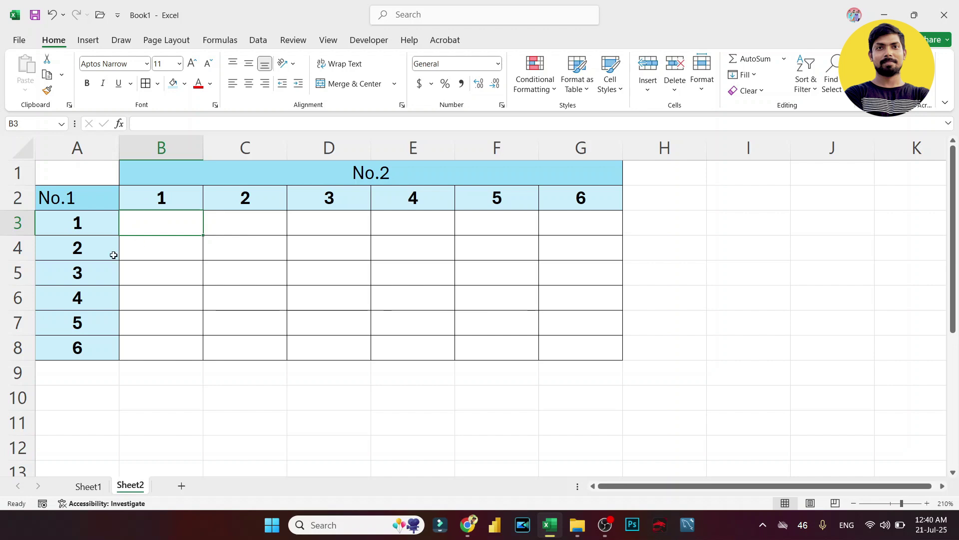
pyautogui.click(95, 252)
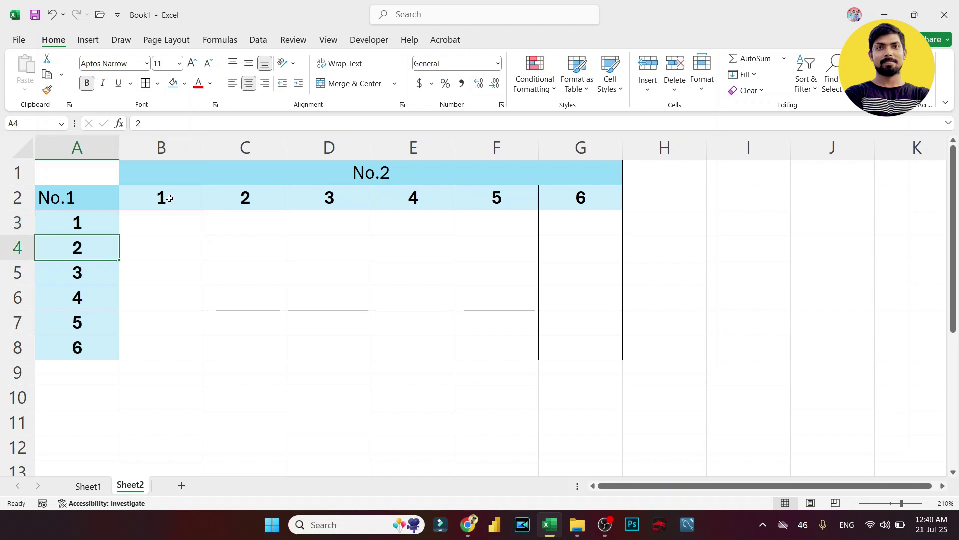
pyautogui.click(167, 195)
pyautogui.click(158, 251)
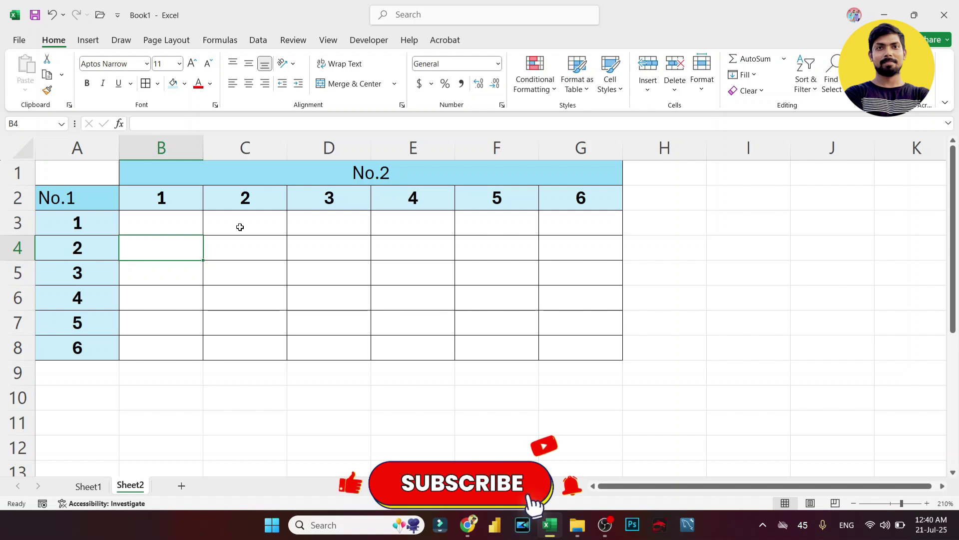
pyautogui.click(241, 251)
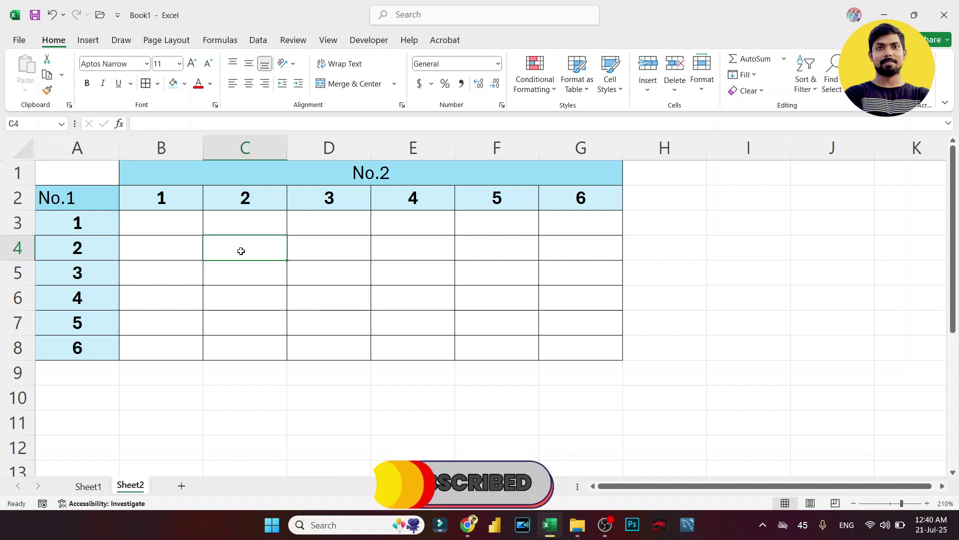
pyautogui.click(98, 249)
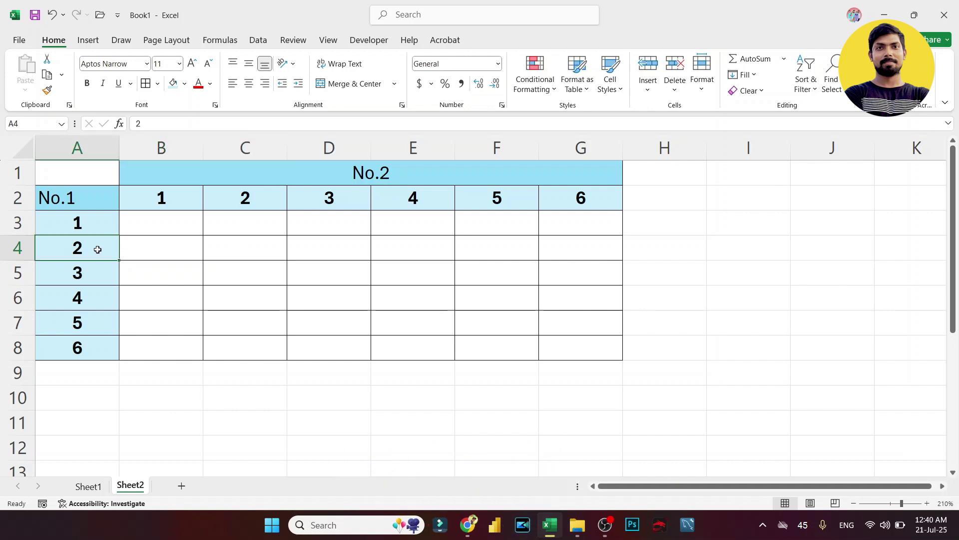
pyautogui.click(334, 245)
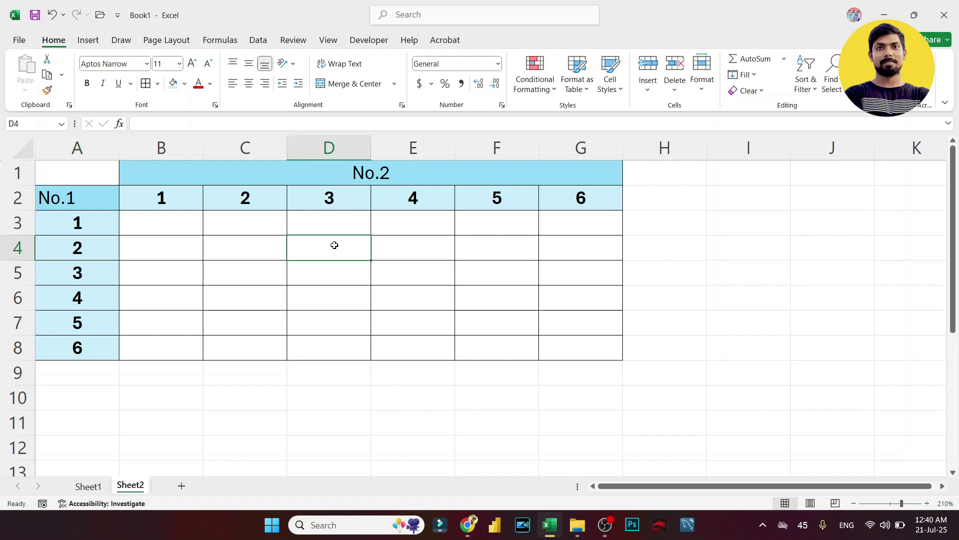
pyautogui.moveTo(155, 225); pyautogui.dragTo(554, 337)
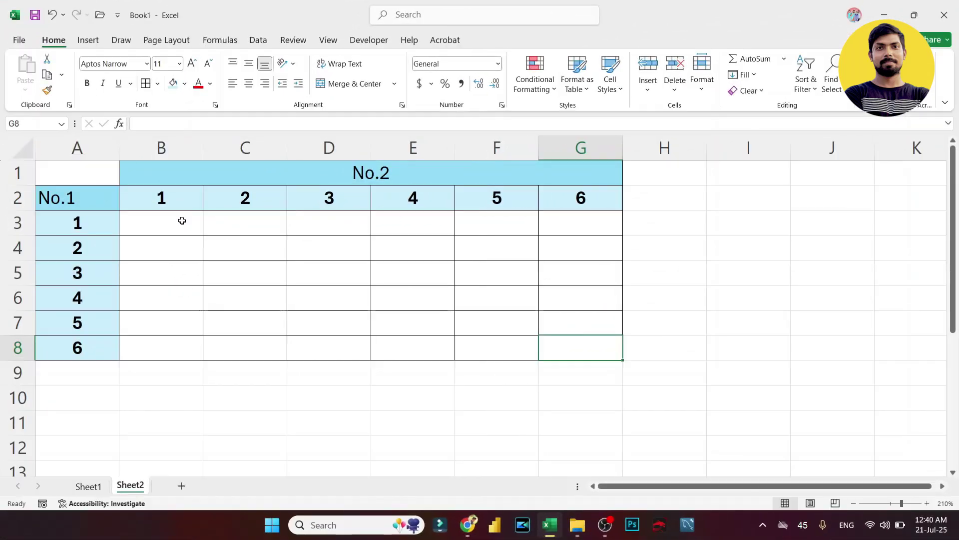
# Enter the relative-reference formula =A3*B2 in cell B3 of the multiplication grid.
pyautogui.click(182, 221)
pyautogui.write('=')
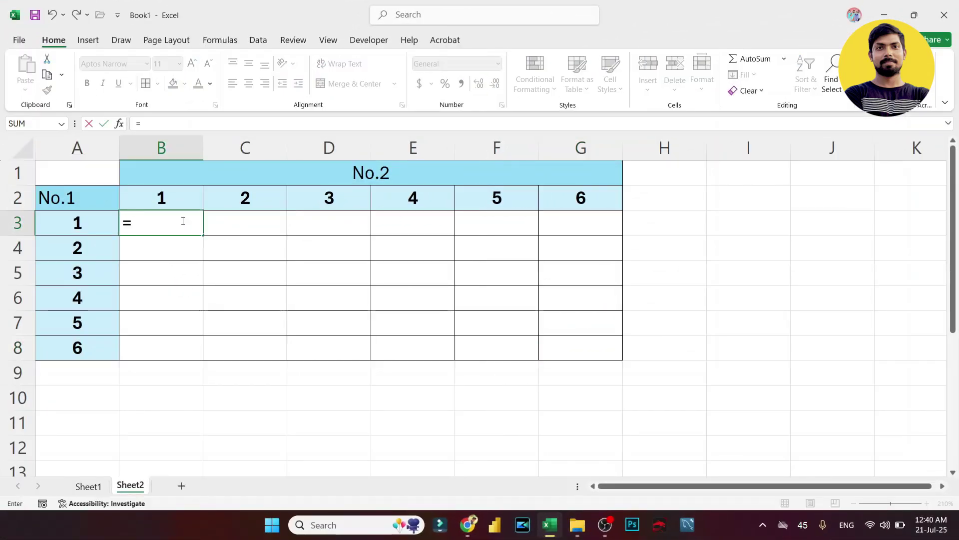
pyautogui.press('Left')
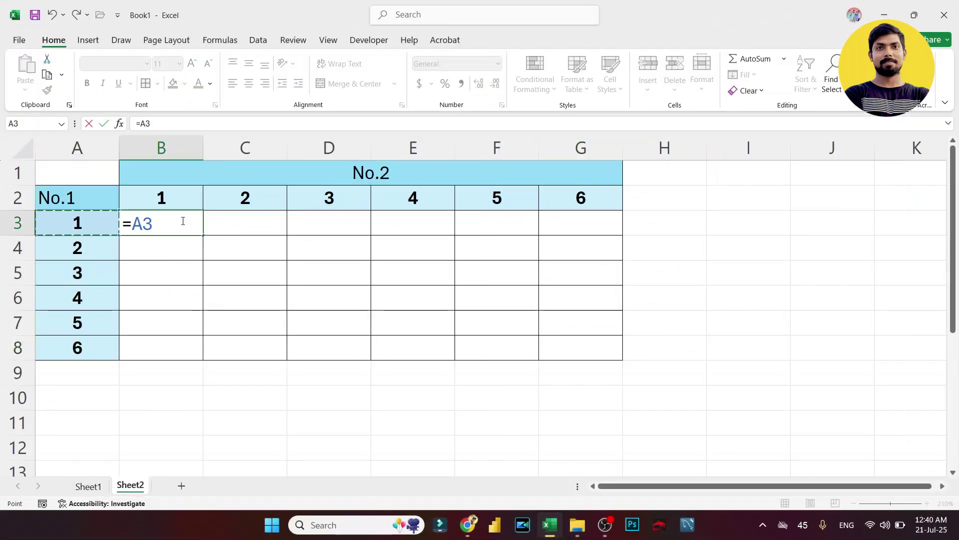
pyautogui.write('*')
pyautogui.press('Up')
pyautogui.press('Return')
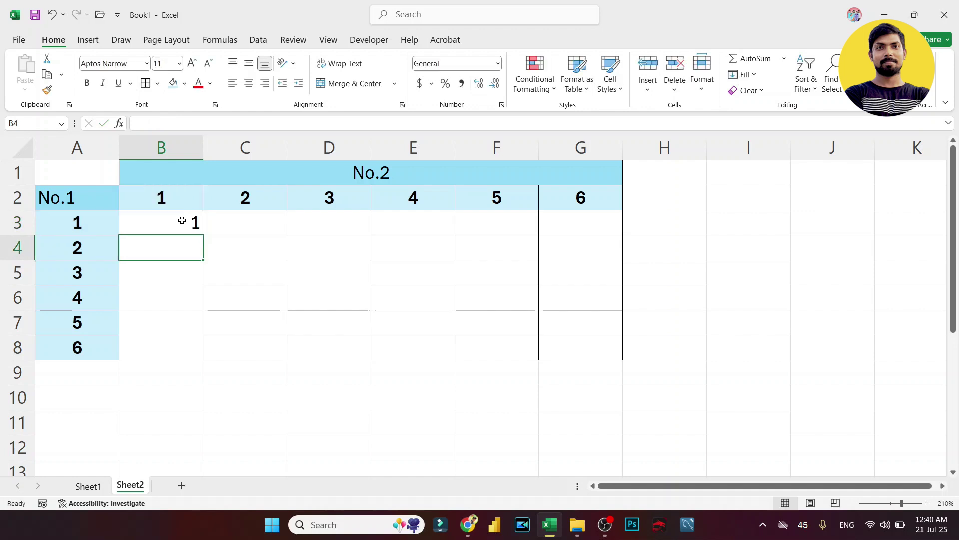
# Enter the formula =A3*C2 in C3 as a trial and clear that cell again.
pyautogui.click(182, 221)
pyautogui.press('Right')
pyautogui.write('=')
pyautogui.press('Left')
pyautogui.press('Left')
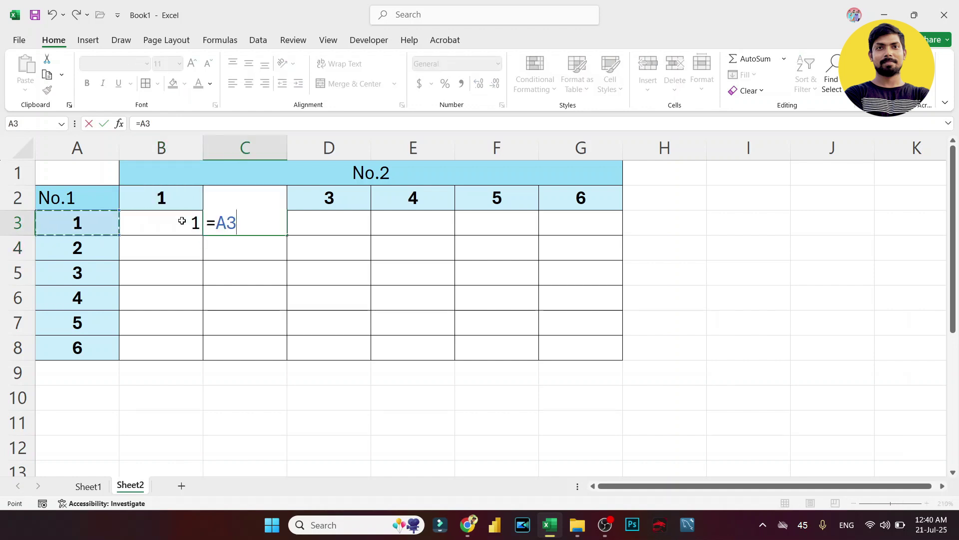
pyautogui.write('*')
pyautogui.press('Up')
pyautogui.press('Up')
pyautogui.press('Down')
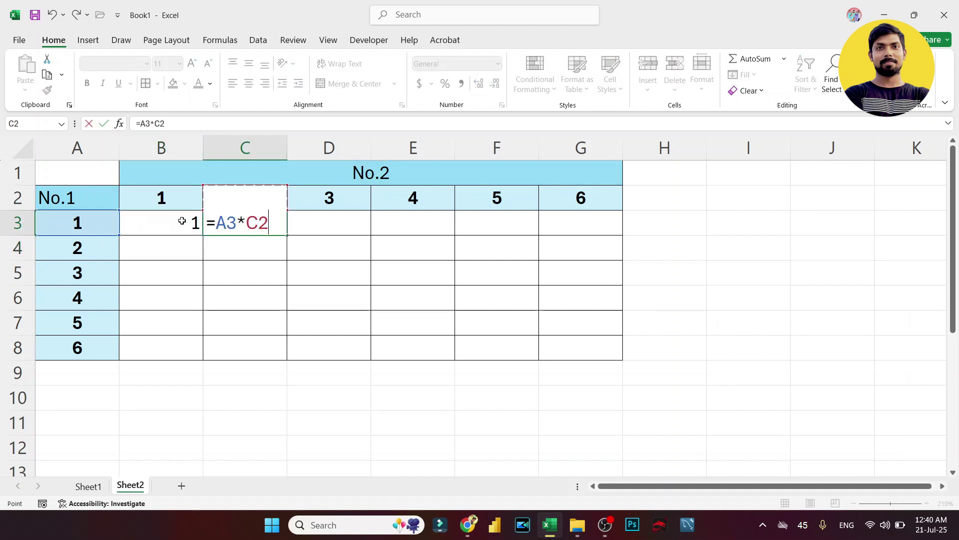
pyautogui.press('Return')
pyautogui.press('Up')
pyautogui.press('Left')
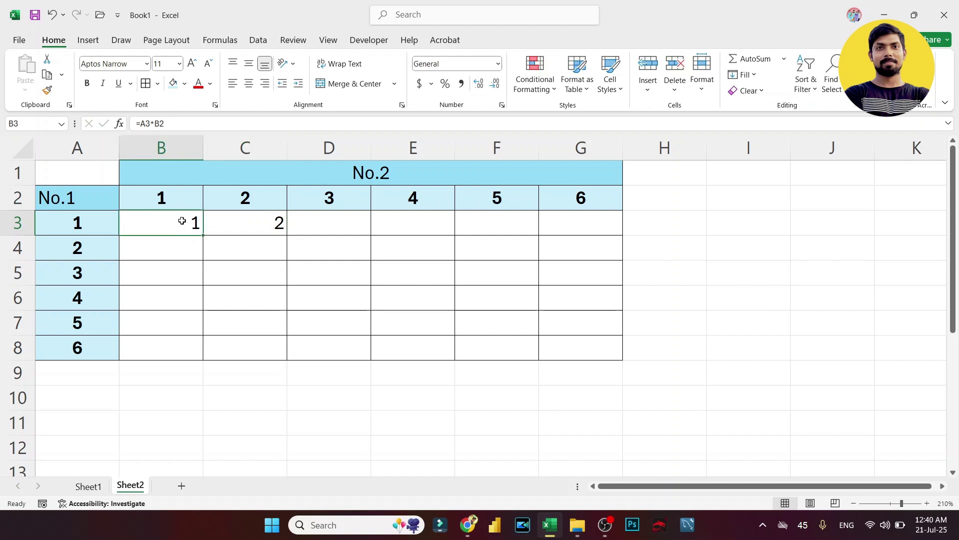
pyautogui.press('Right')
pyautogui.press('Delete')
# Copy the relative formula from B3 and paste it across the whole grid B3:G8.
pyautogui.press('Left')
pyautogui.hotkey('ctrl', 'c')
pyautogui.hotkey('shift', 'Right')
pyautogui.hotkey('shift', 'Right')
pyautogui.hotkey('shift', 'Right')
pyautogui.hotkey('shift', 'Right')
pyautogui.hotkey('shift', 'Right')
pyautogui.hotkey('shift', 'Down')
pyautogui.hotkey('shift', 'Down')
pyautogui.hotkey('shift', 'Down')
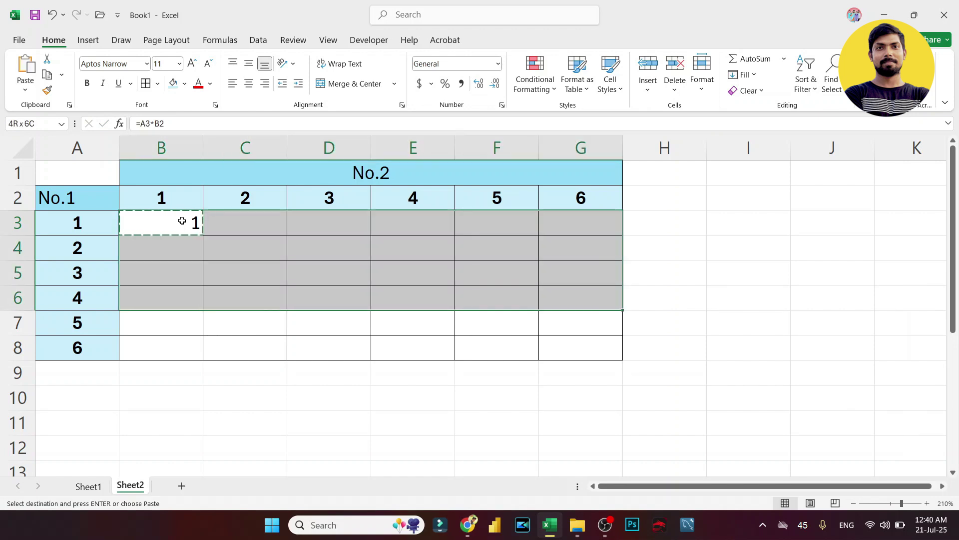
pyautogui.hotkey('shift', 'Down')
pyautogui.hotkey('shift', 'Down')
pyautogui.hotkey('ctrl', 'v')
# Inspect the pasted formulas in B3, B4 and C4 to check which cells each one references.
pyautogui.click(182, 220)
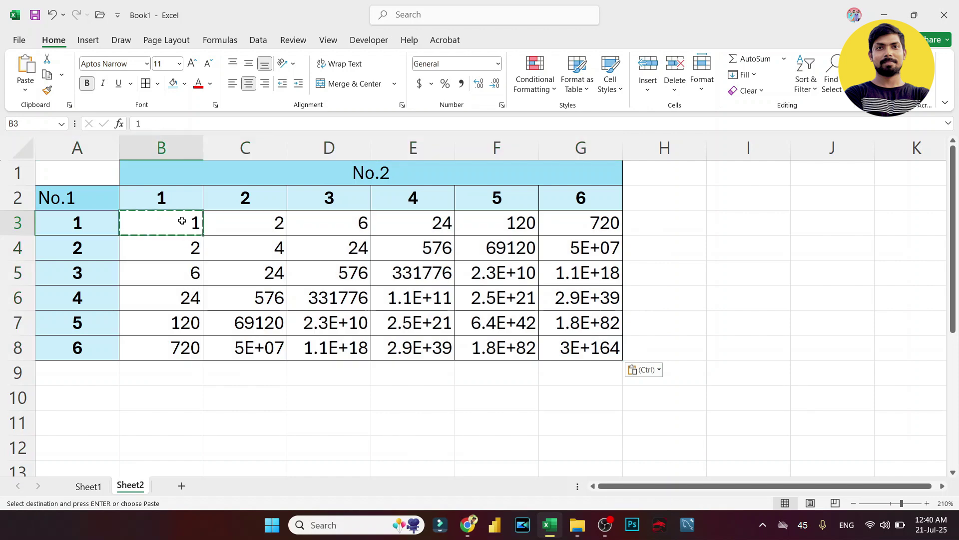
pyautogui.press('Down')
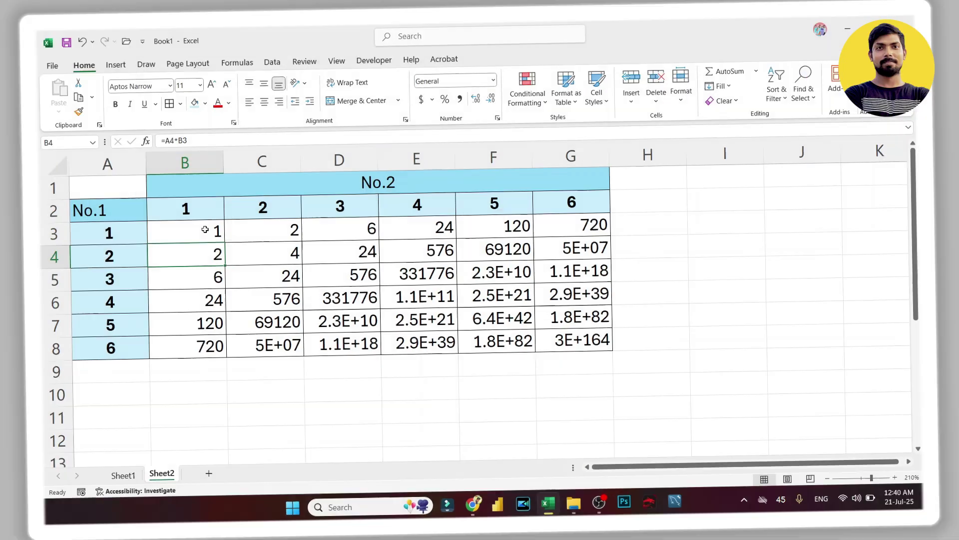
pyautogui.press('Escape')
pyautogui.press('Right')
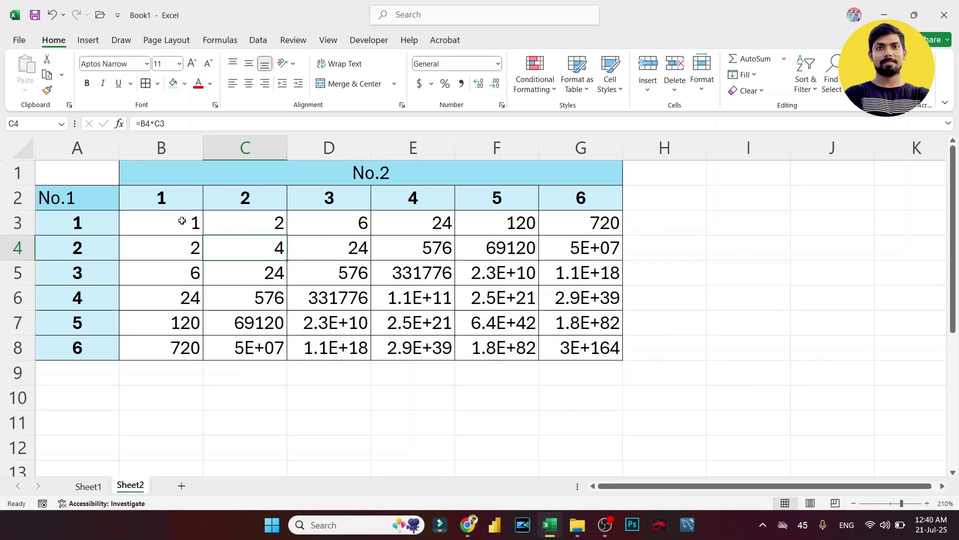
pyautogui.press('F2')
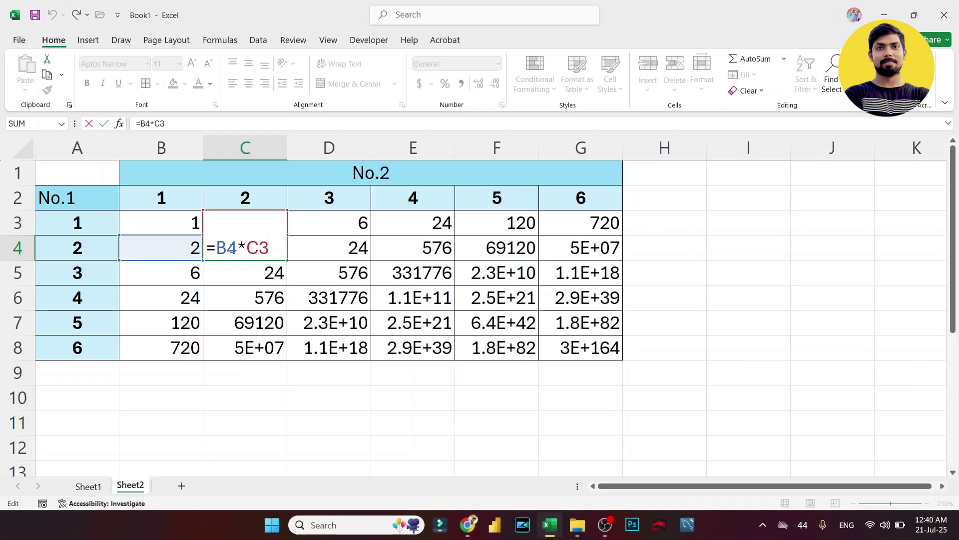
# Clear all the pasted formulas from the multiplication grid B3:G8.
pyautogui.hotkey('ctrl', 'z')
pyautogui.hotkey('ctrl', 'z')
pyautogui.hotkey('ctrl', 'z')
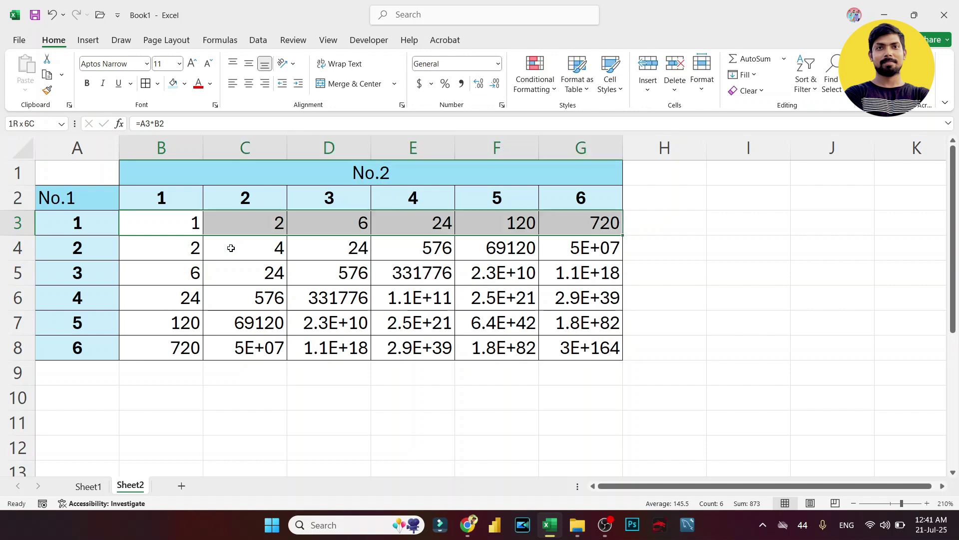
pyautogui.hotkey('ctrl', 'shift', 'Down')
pyautogui.press('Delete')
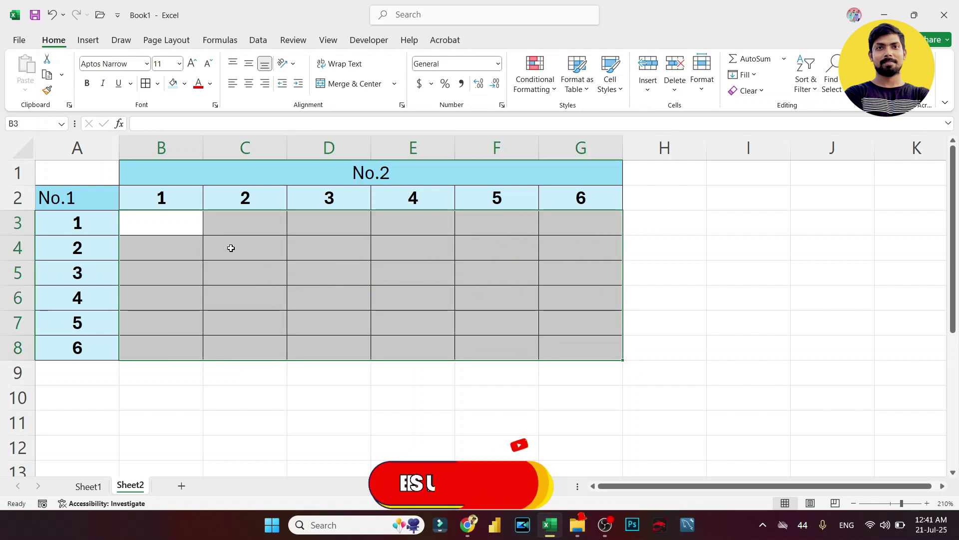
# Enter the formula =A3*B2 in B3 of the emptied grid.
pyautogui.click(187, 228)
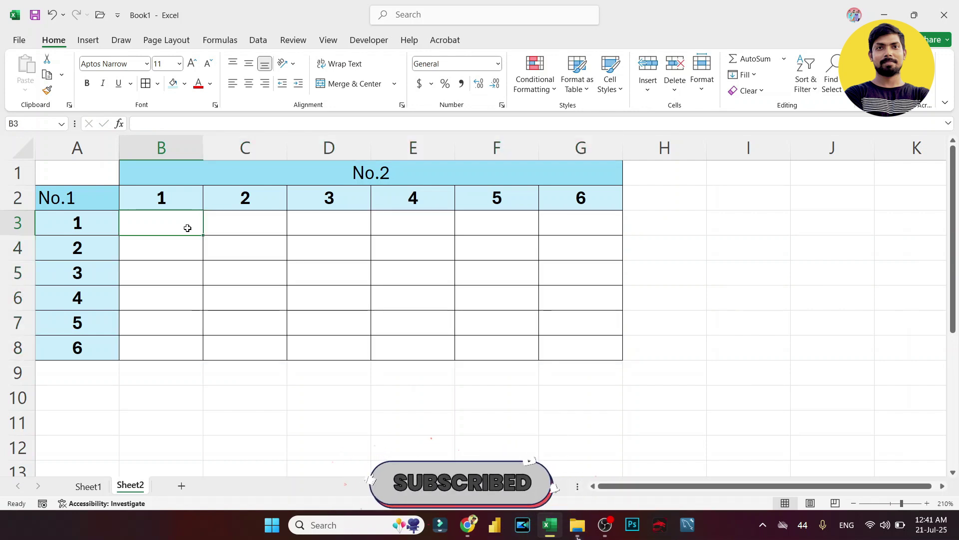
pyautogui.write('=')
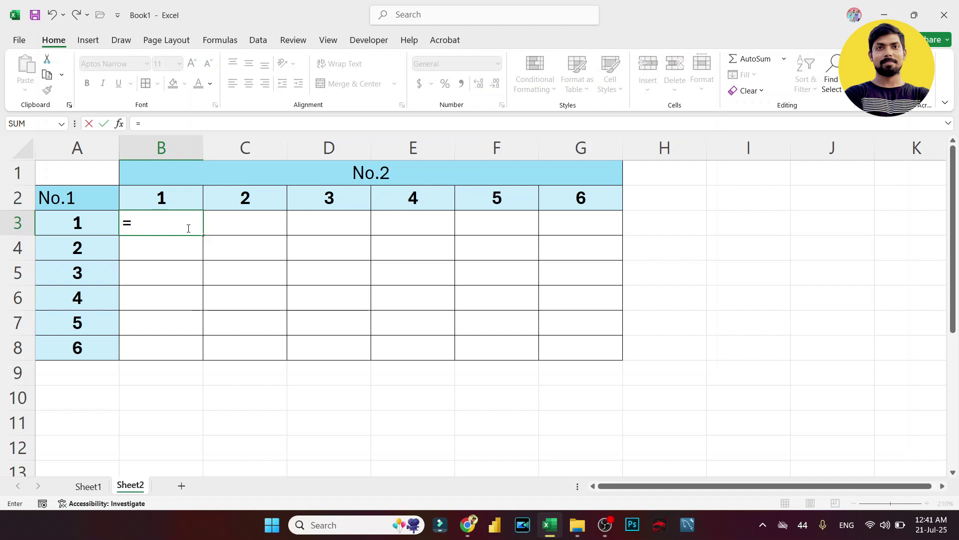
pyautogui.press('Left')
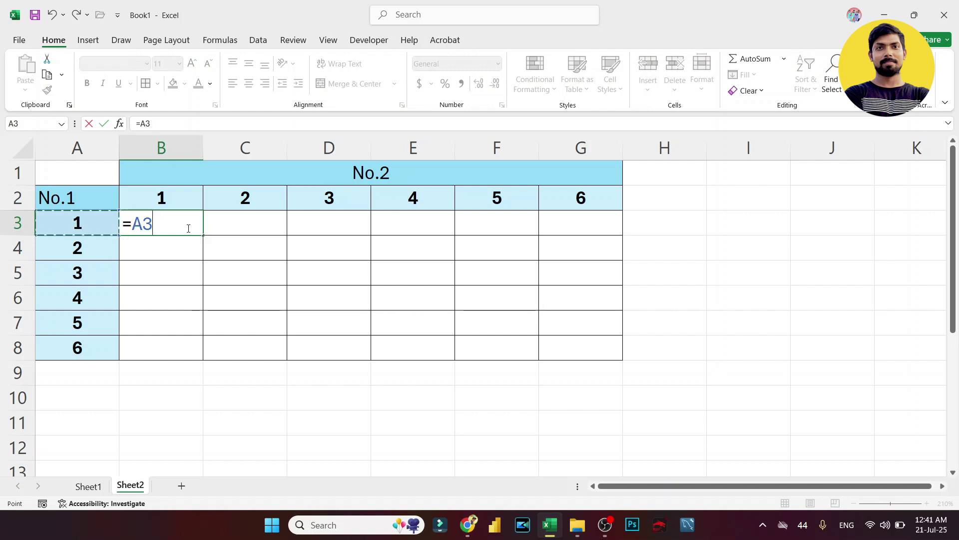
pyautogui.write('*')
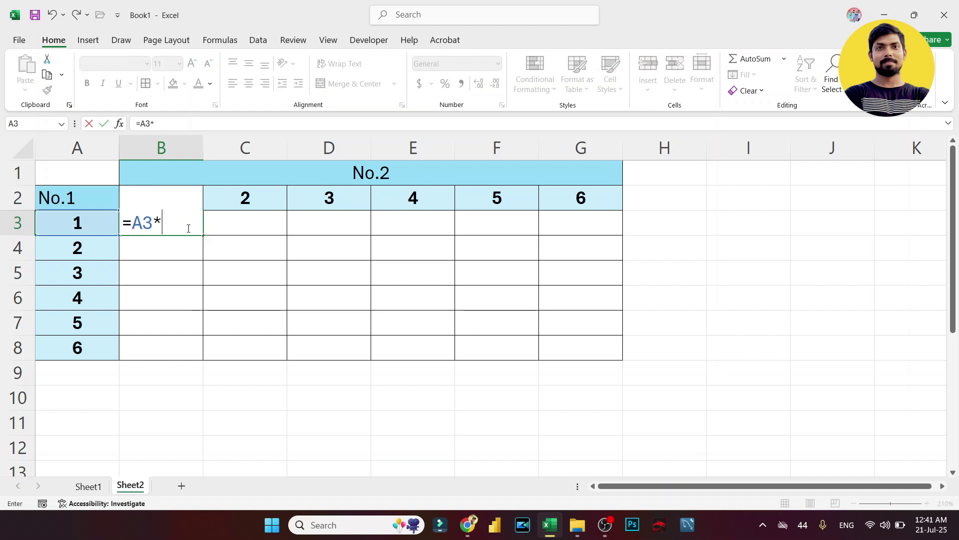
pyautogui.press('Up')
pyautogui.press('Return')
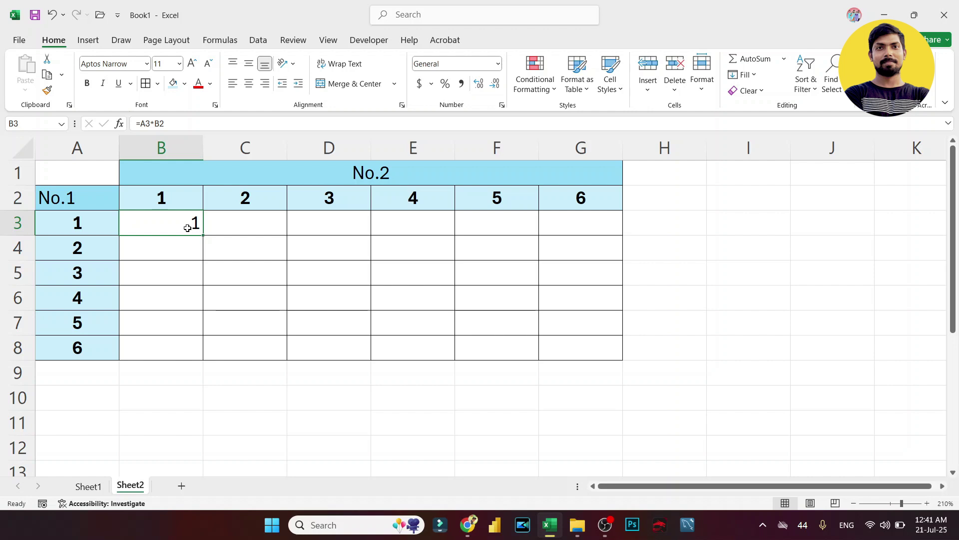
# Lock only the column of the A3 reference in B3, making the formula =$A3*B2.
pyautogui.doubleClick(187, 228)
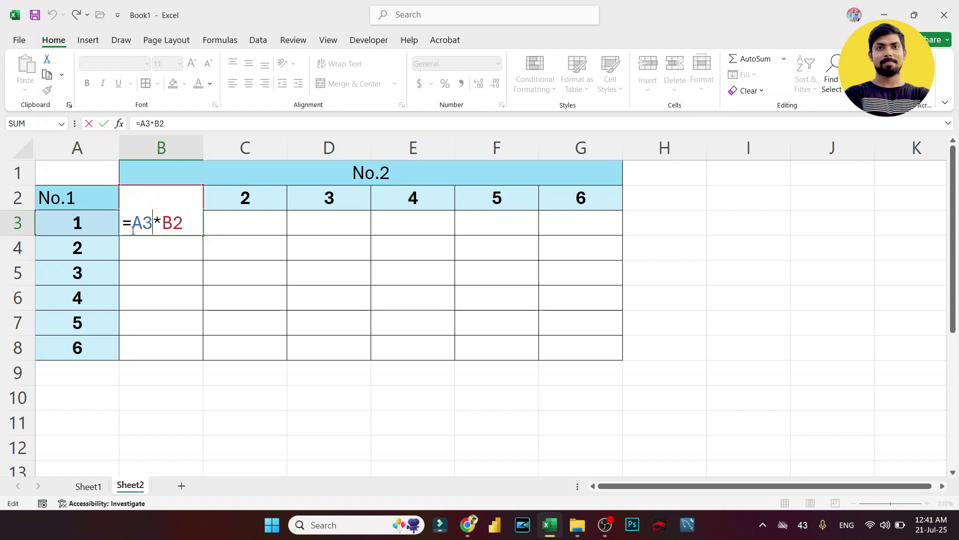
pyautogui.click(142, 220)
pyautogui.click(136, 224)
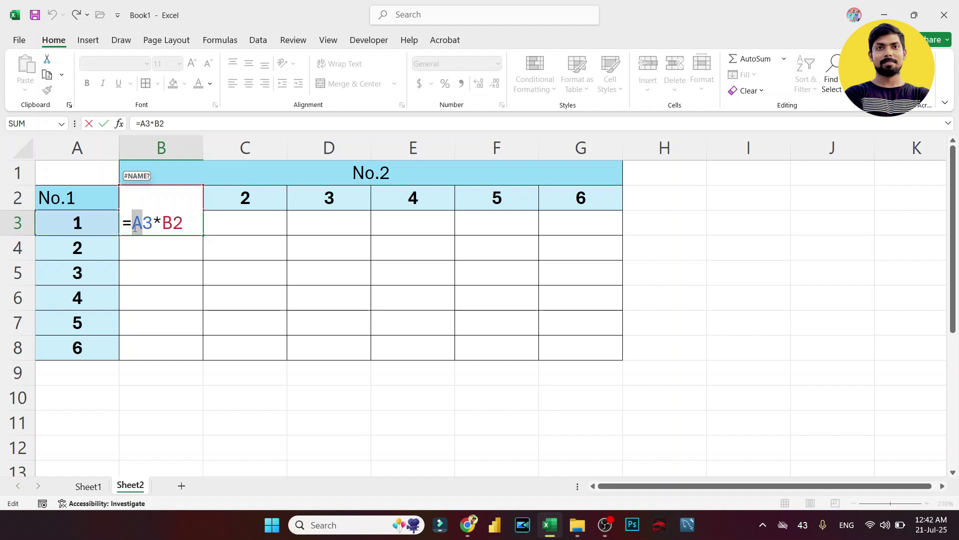
pyautogui.press('F4')
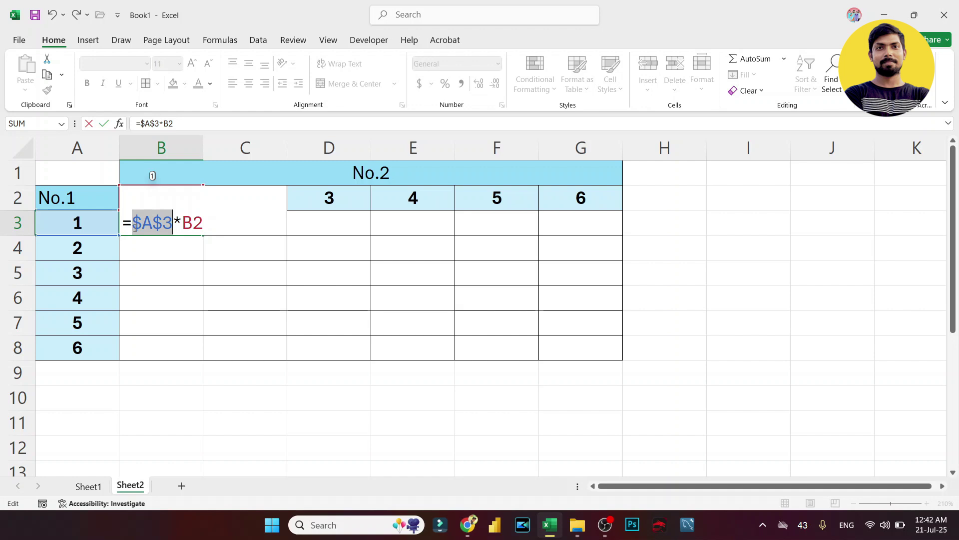
pyautogui.press('F4')
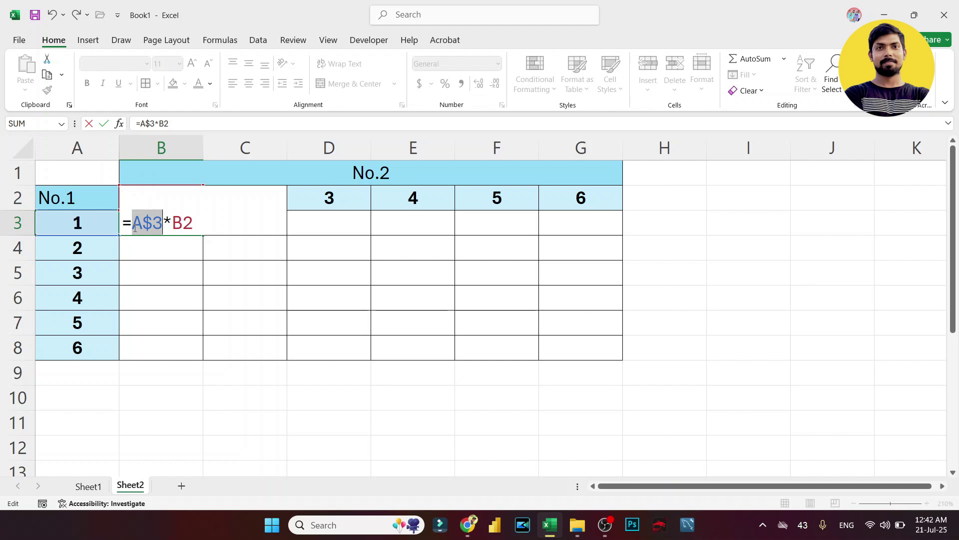
pyautogui.press('F4')
pyautogui.hotkey('ctrl', 'Return')
pyautogui.press('capslock')
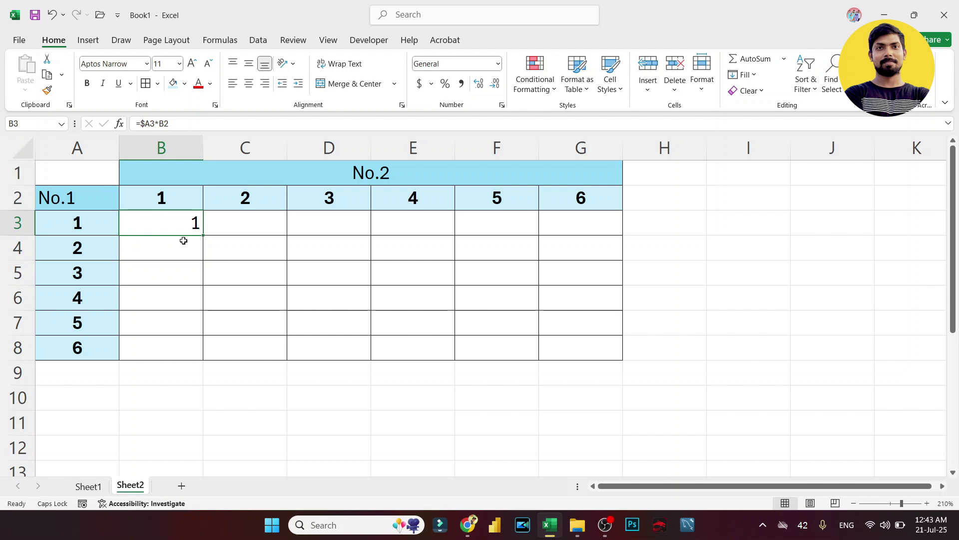
# Fill the =$A3*B2 formula from B3 across row 3 through G3.
pyautogui.hotkey('shift', 'Right')
pyautogui.hotkey('shift', 'Right')
pyautogui.hotkey('shift', 'Right')
pyautogui.hotkey('shift', 'Right')
pyautogui.hotkey('shift', 'Right')
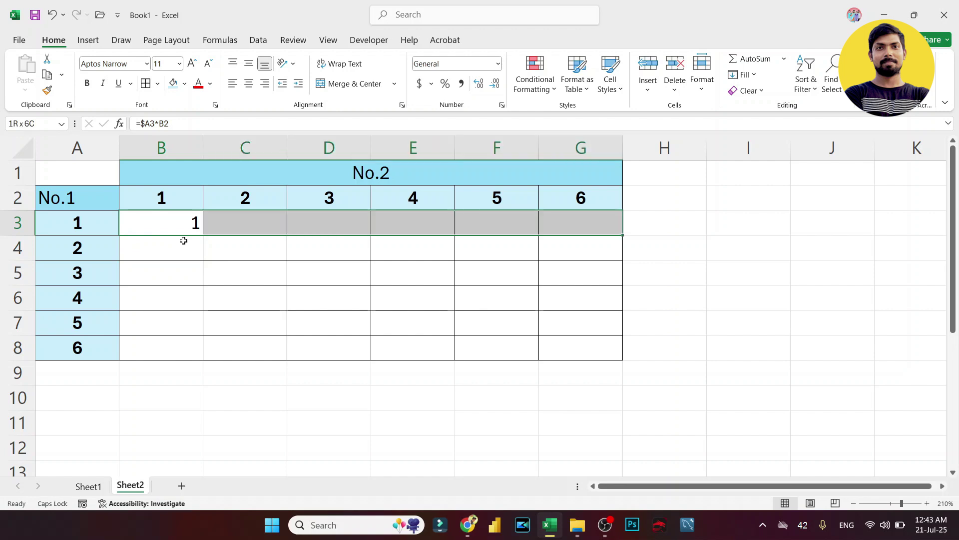
pyautogui.hotkey('ctrl', 'r')
# Inspect the formulas in B3 and C3 to check which cells each one references.
pyautogui.hotkey('shift', 'Left')
pyautogui.hotkey('shift', 'Left')
pyautogui.hotkey('shift', 'Left')
pyautogui.hotkey('shift', 'Left')
pyautogui.hotkey('shift', 'Left')
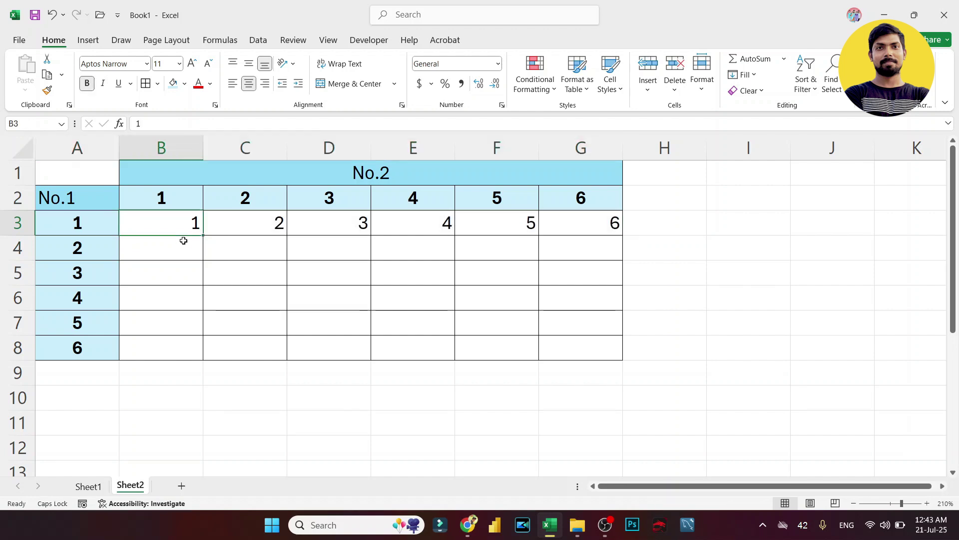
pyautogui.press('F2')
pyautogui.press('Tab')
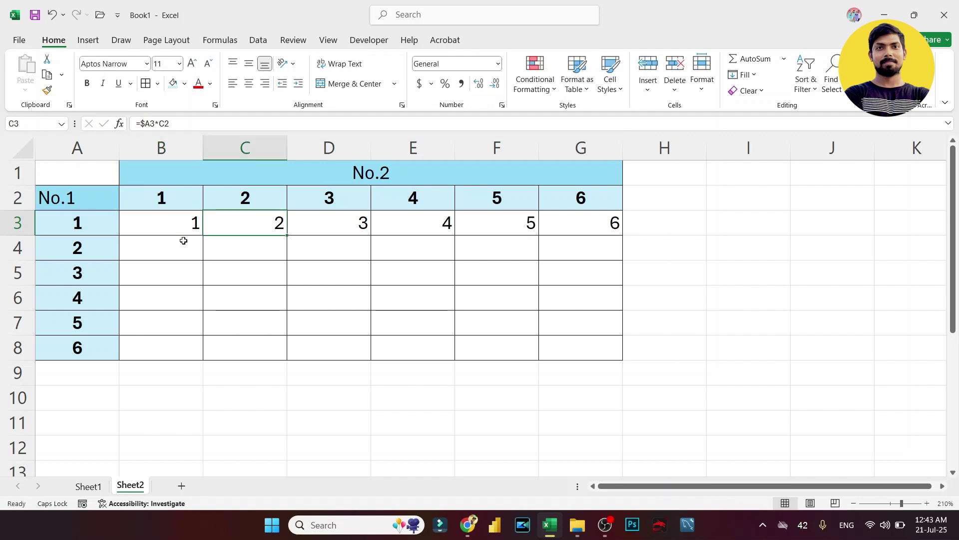
pyautogui.press('F2')
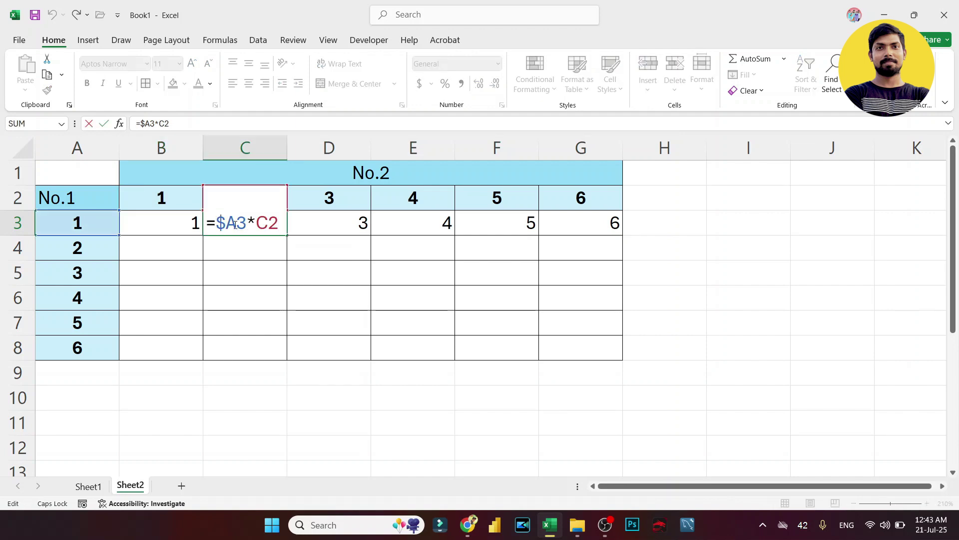
pyautogui.press('Escape')
# Inspect the filled formulas in D3 through G3 to check how their references shift across the row.
pyautogui.press('Tab')
pyautogui.press('F2')
pyautogui.press('Tab')
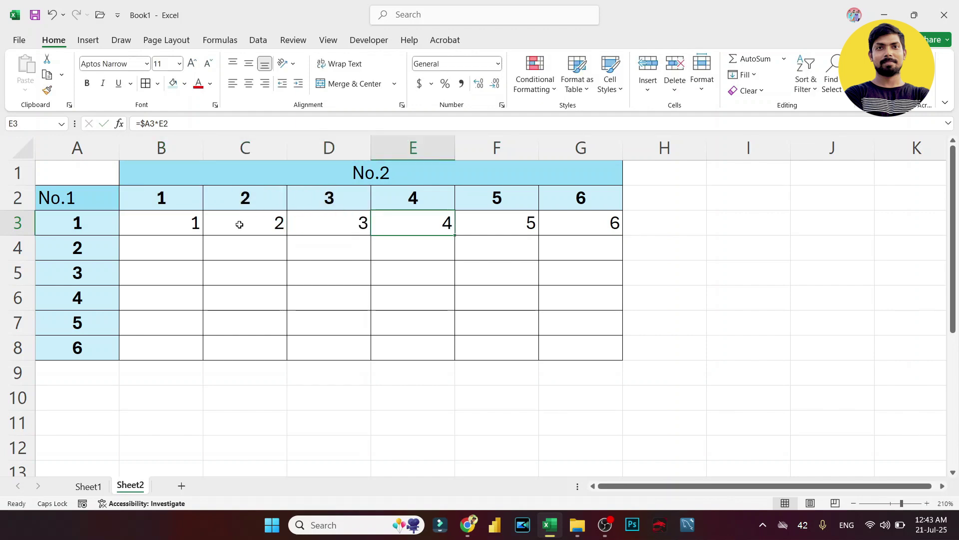
pyautogui.press('F2')
pyautogui.press('Tab')
pyautogui.press('F2')
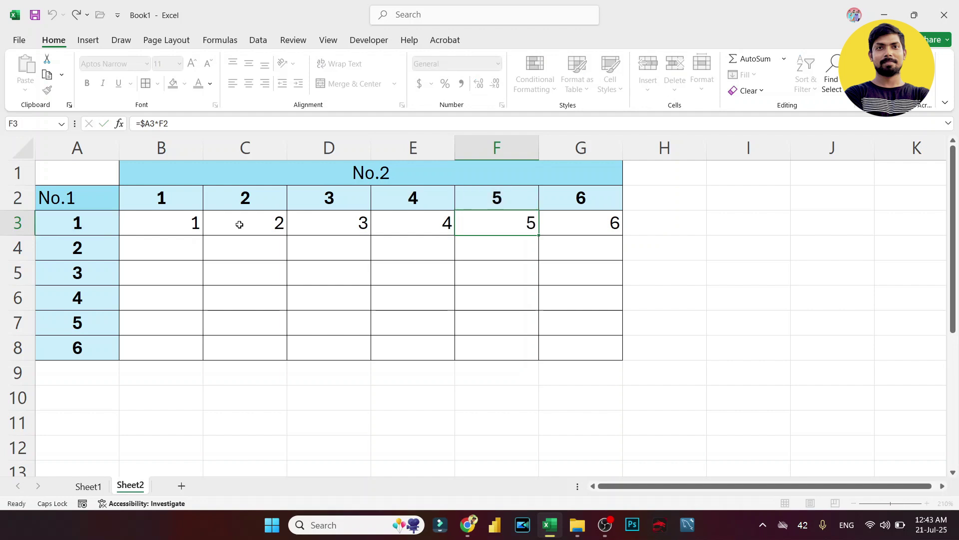
pyautogui.press('Tab')
pyautogui.press('F2')
pyautogui.press('Escape')
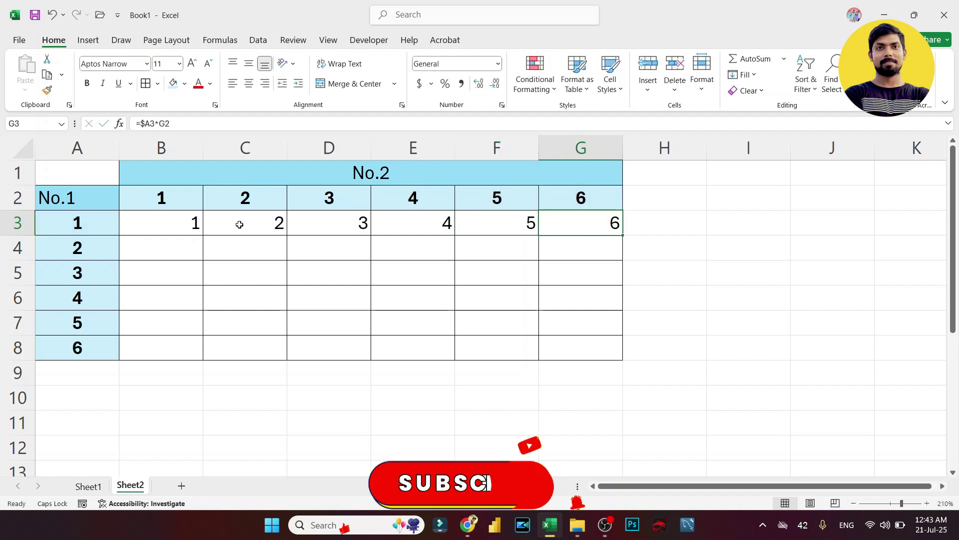
# Clear the filled formulas from C3:G3.
pyautogui.hotkey('shift', 'Left')
pyautogui.hotkey('shift', 'Left')
pyautogui.hotkey('shift', 'Left')
pyautogui.hotkey('shift', 'Left')
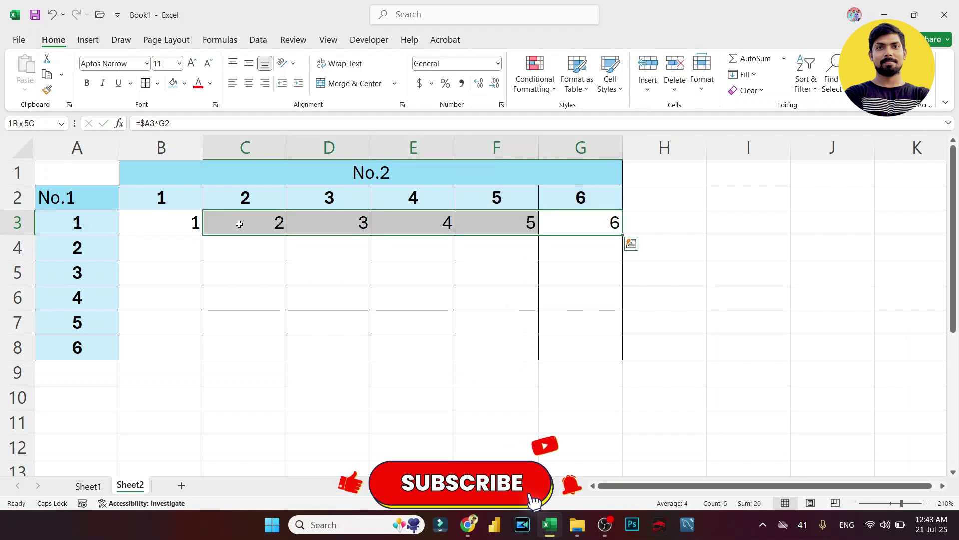
pyautogui.press('Delete')
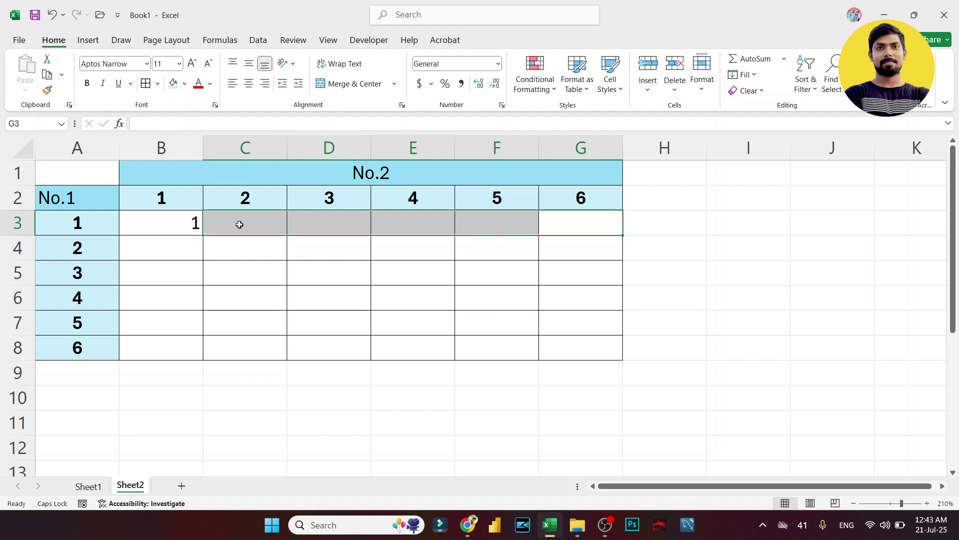
# Undo the clearing of C3:G3 and check the references of the formula in F3.
pyautogui.press('Left')
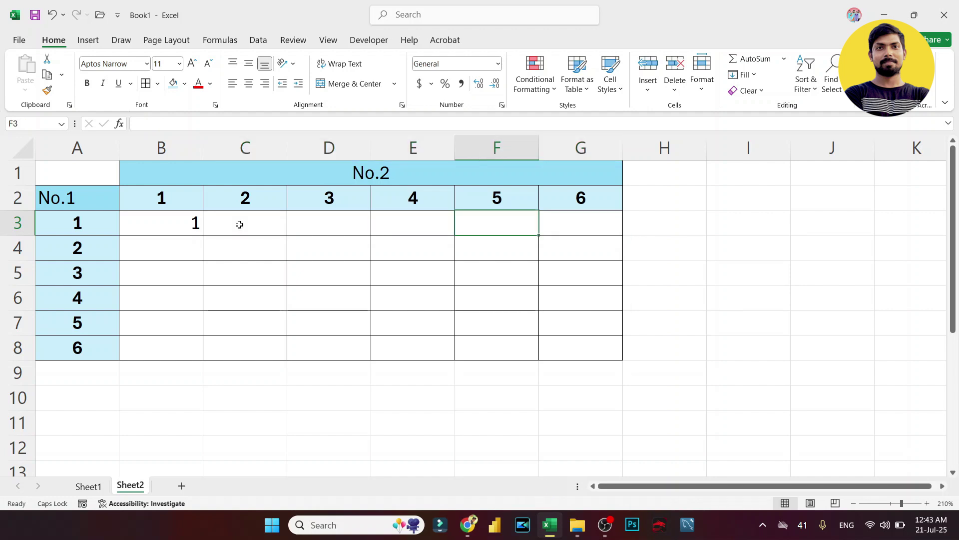
pyautogui.press('Left')
pyautogui.hotkey('ctrl', 'z')
pyautogui.press('Left')
pyautogui.press('Right')
pyautogui.press('Left')
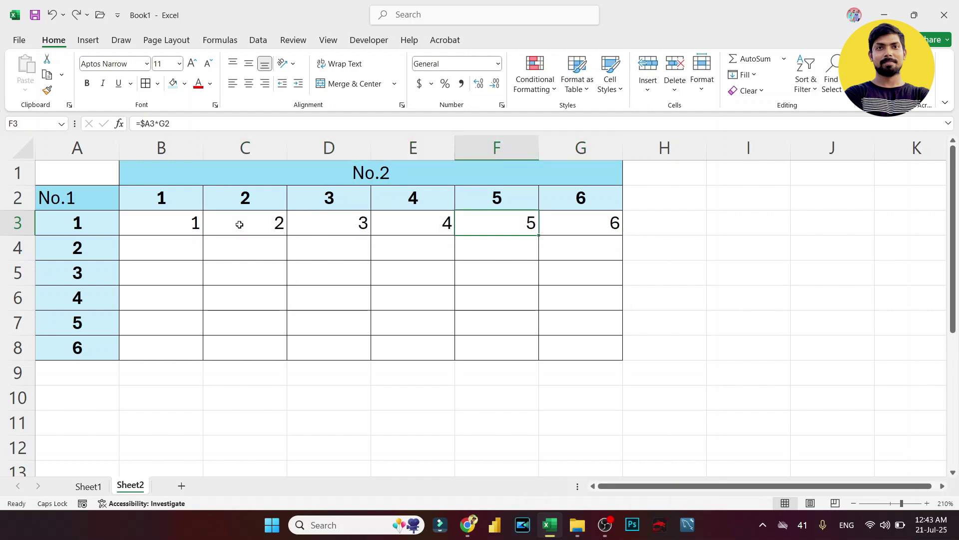
pyautogui.press('F2')
pyautogui.press('Escape')
pyautogui.press('Left')
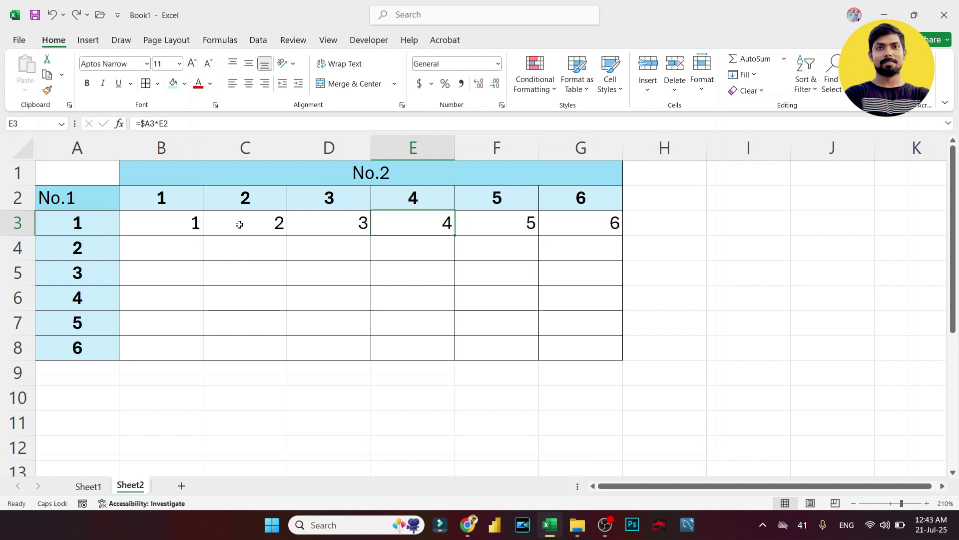
# Fill the B3 formula down column B through B8.
pyautogui.press('Left')
pyautogui.press('Left')
pyautogui.press('Left')
pyautogui.hotkey('shift', 'Down')
pyautogui.hotkey('shift', 'Down')
pyautogui.hotkey('shift', 'Down')
pyautogui.hotkey('shift', 'Down')
pyautogui.hotkey('shift', 'Down')
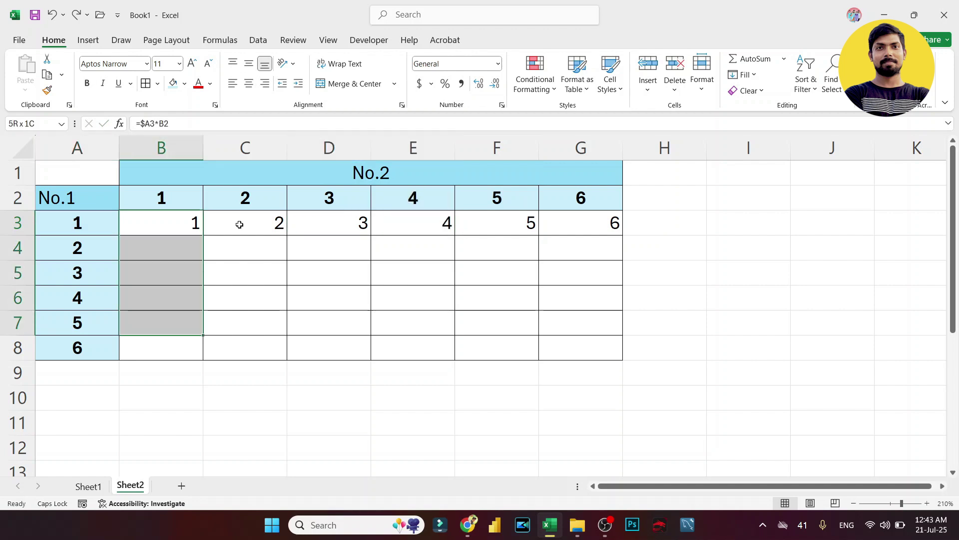
pyautogui.hotkey('ctrl', 'd')
# Inspect the filled formulas in B4 through B7 to check which cells each one references.
pyautogui.press('Down')
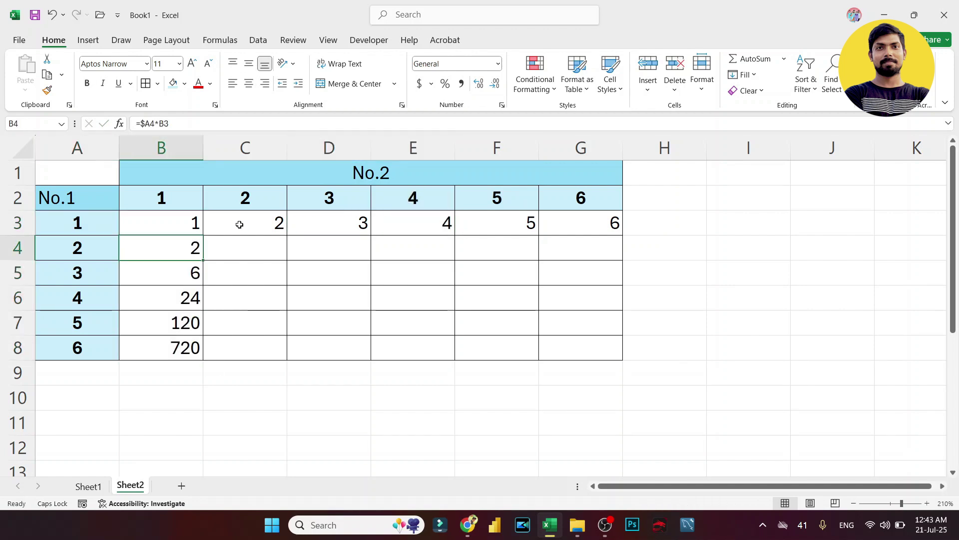
pyautogui.press('F2')
pyautogui.press('Escape')
pyautogui.press('Down')
pyautogui.press('F2')
pyautogui.press('Escape')
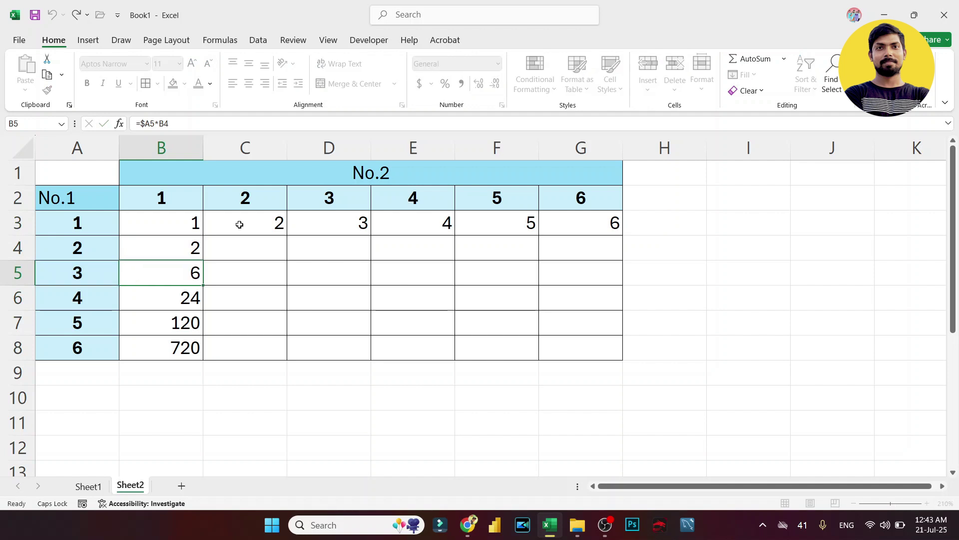
pyautogui.press('Down')
pyautogui.press('F2')
pyautogui.press('Escape')
pyautogui.press('Down')
pyautogui.press('F2')
pyautogui.press('Escape')
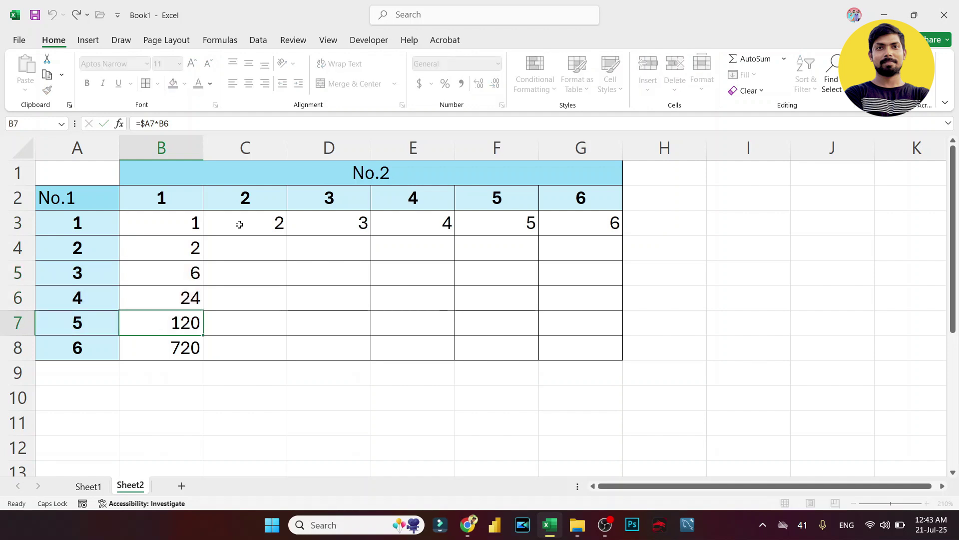
# Examine the formula in B8 and recheck the references used in B7 and B6.
pyautogui.press('Down')
pyautogui.press('F2')
pyautogui.press('Escape')
pyautogui.press('Up')
pyautogui.press('F2')
pyautogui.press('Escape')
pyautogui.press('Up')
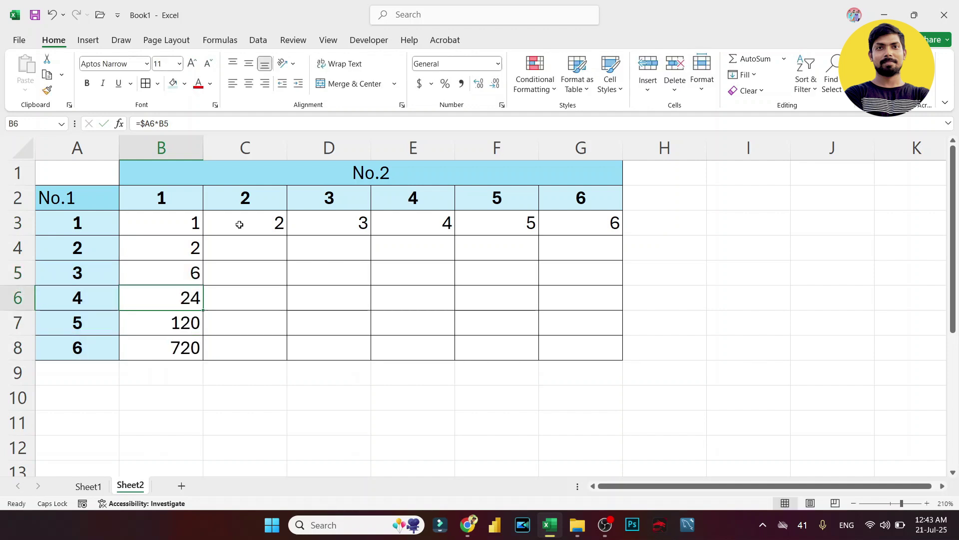
pyautogui.press('F2')
pyautogui.press('Escape')
# Clear the filled formulas from B4:B8 and C3:G3, keeping only the formula in B3.
pyautogui.press('Up')
pyautogui.press('Up')
pyautogui.hotkey('ctrl', 'shift', 'Down')
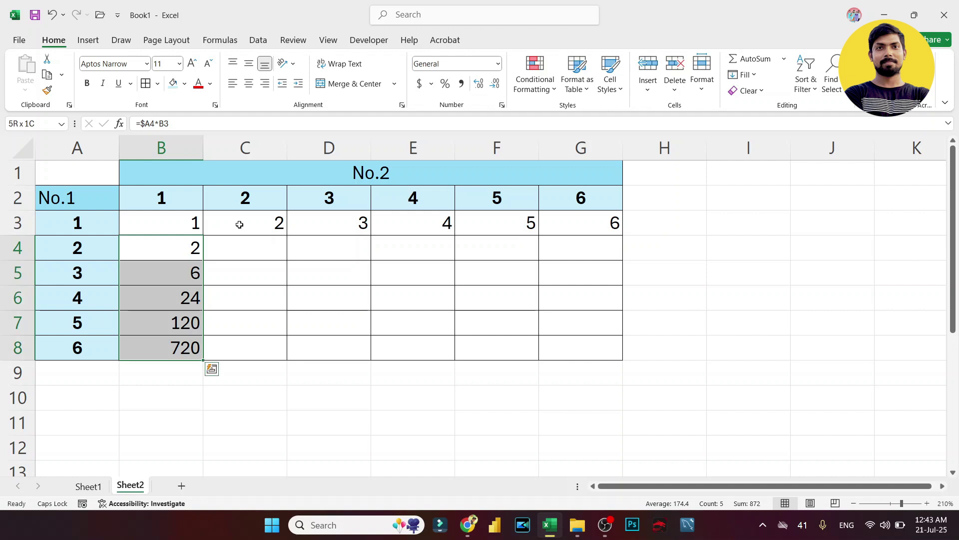
pyautogui.press('Delete')
pyautogui.click(240, 224)
pyautogui.hotkey('ctrl', 'shift', 'Right')
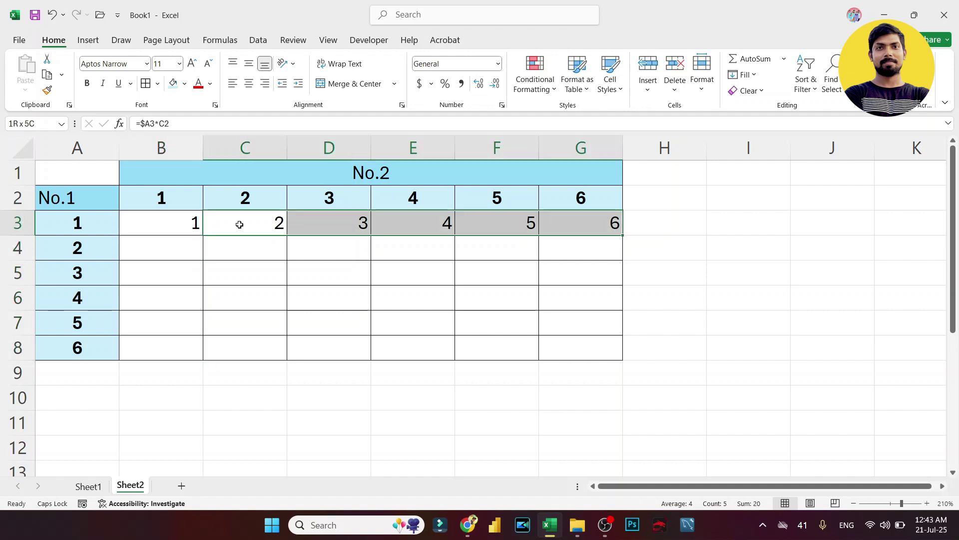
pyautogui.press('Delete')
# Lock only the row of the B2 reference in B3, making the formula =$A3*B$2.
pyautogui.press('Left')
pyautogui.press('F2')
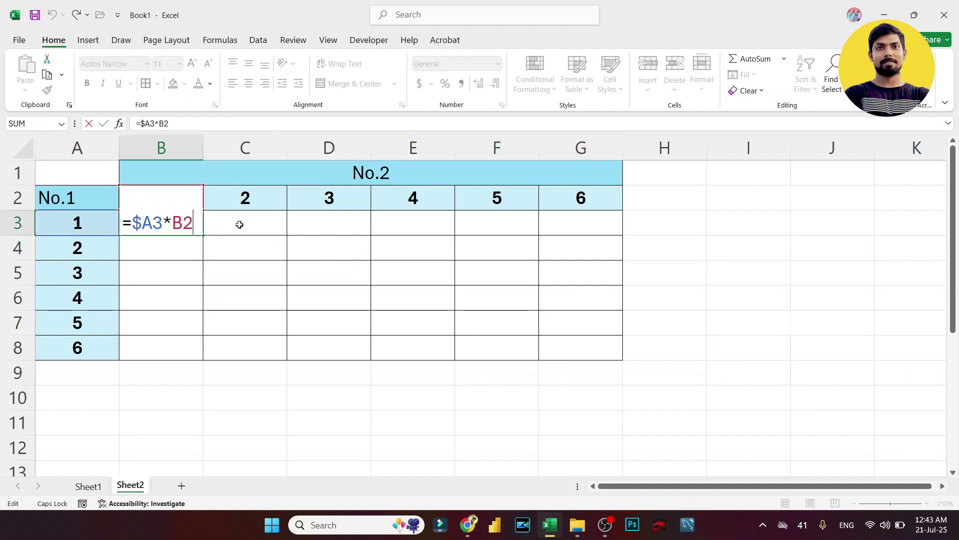
pyautogui.click(147, 224)
pyautogui.click(188, 223)
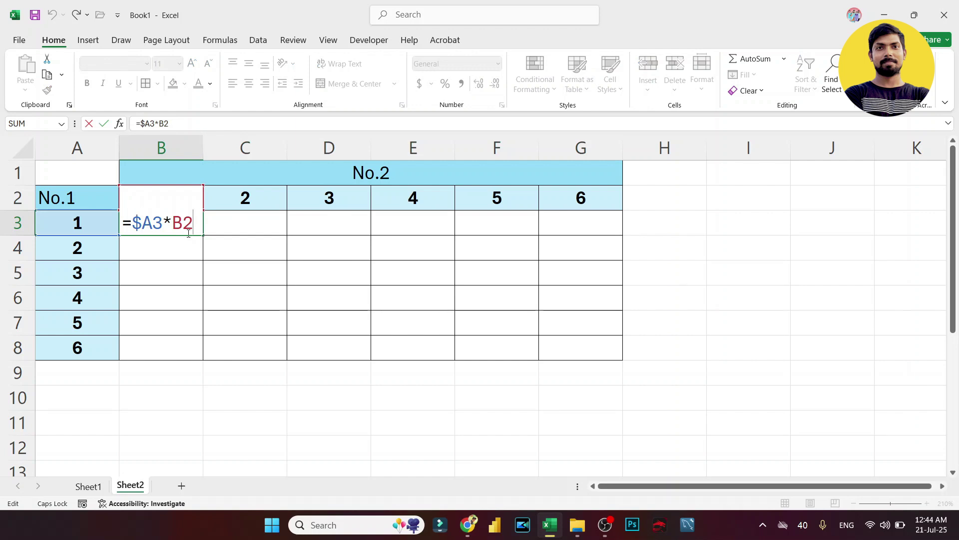
pyautogui.moveTo(183, 224)
pyautogui.mouseDown()
pyautogui.moveTo(171, 223)
pyautogui.moveTo(192, 223)
pyautogui.mouseUp()
pyautogui.click(192, 222)
pyautogui.moveTo(149, 224); pyautogui.dragTo(163, 223)
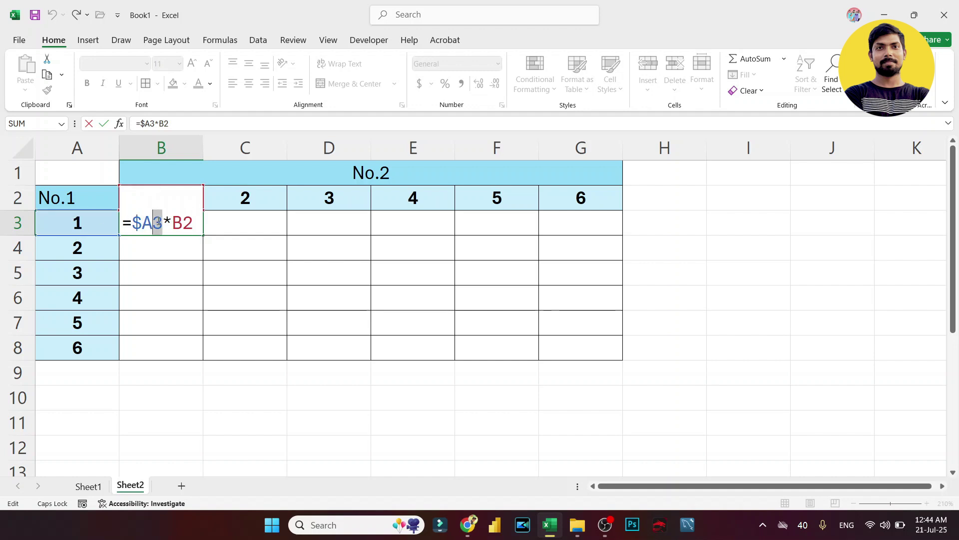
pyautogui.click(188, 222)
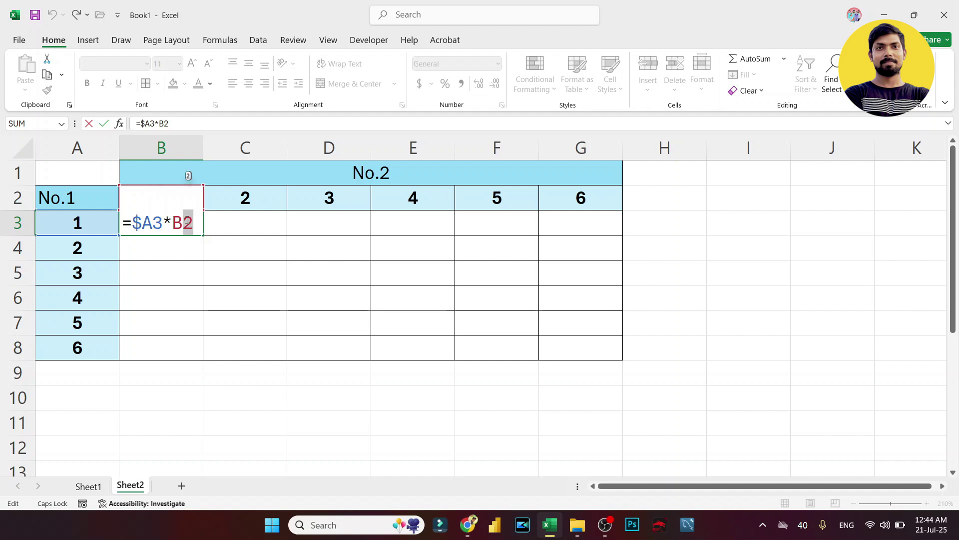
pyautogui.hotkey('shift', 'Left')
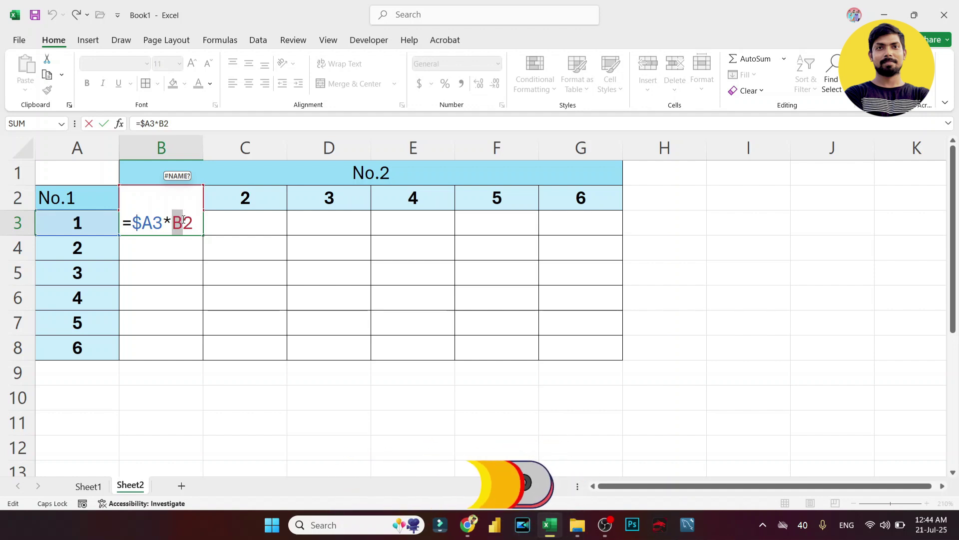
pyautogui.click(184, 221)
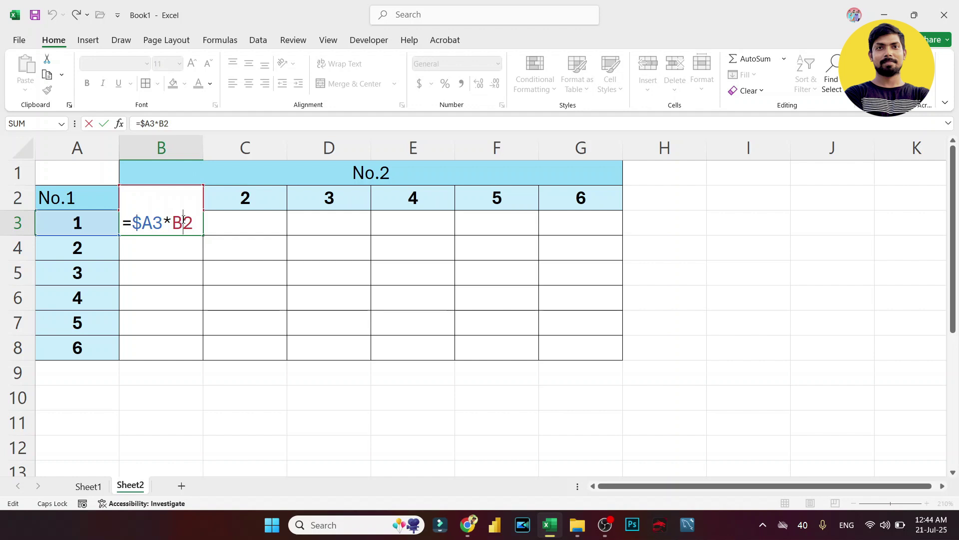
pyautogui.press('F4')
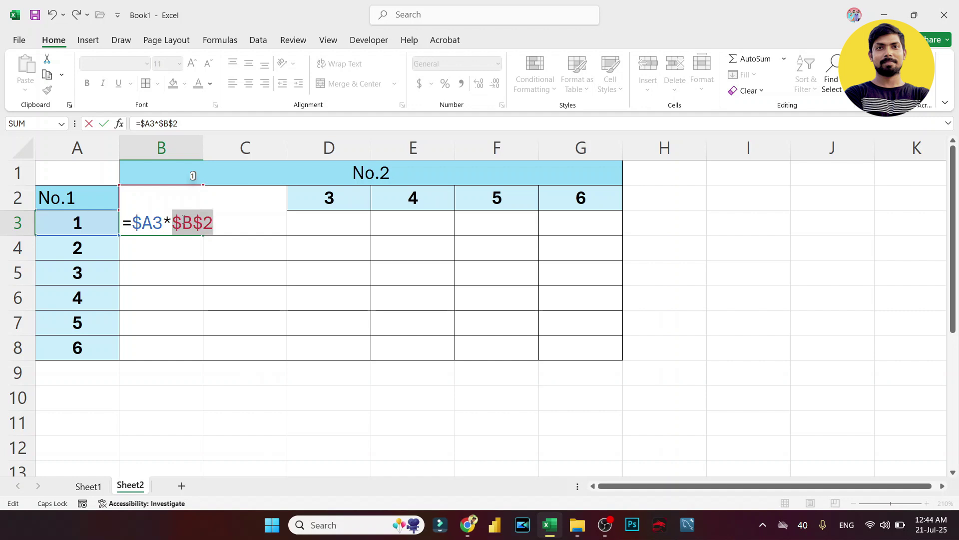
pyautogui.press('F4')
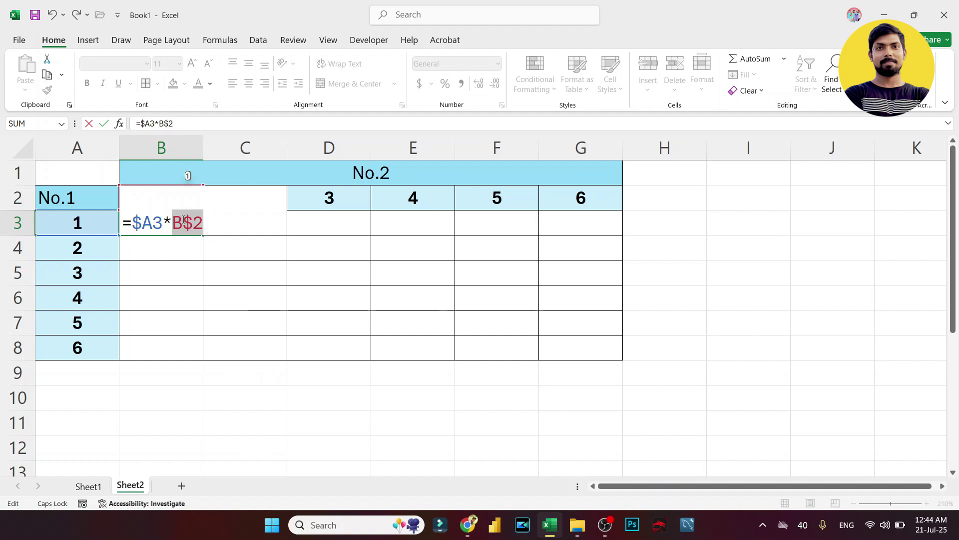
pyautogui.press('Return')
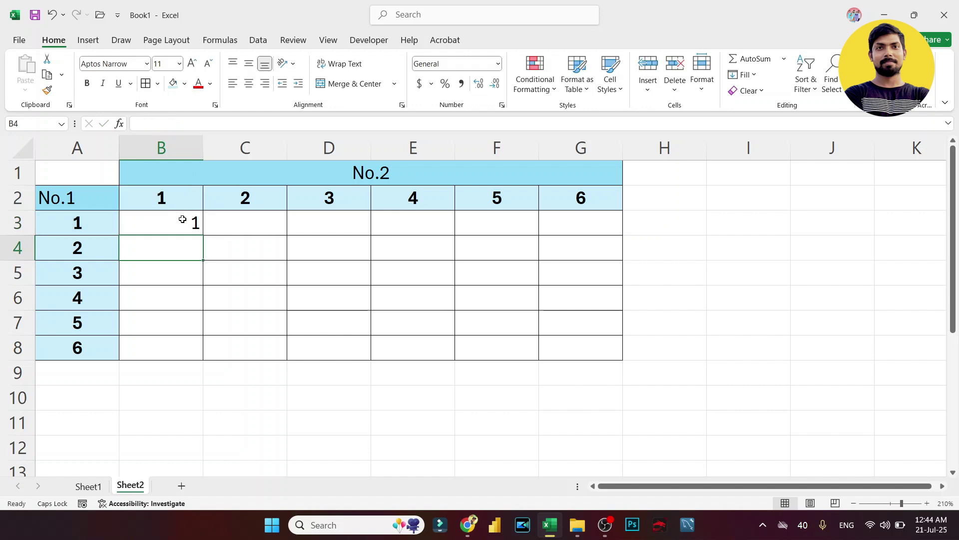
# Copy the mixed-reference formula from B3 into the whole multiplication grid B3:G8.
pyautogui.click(183, 219)
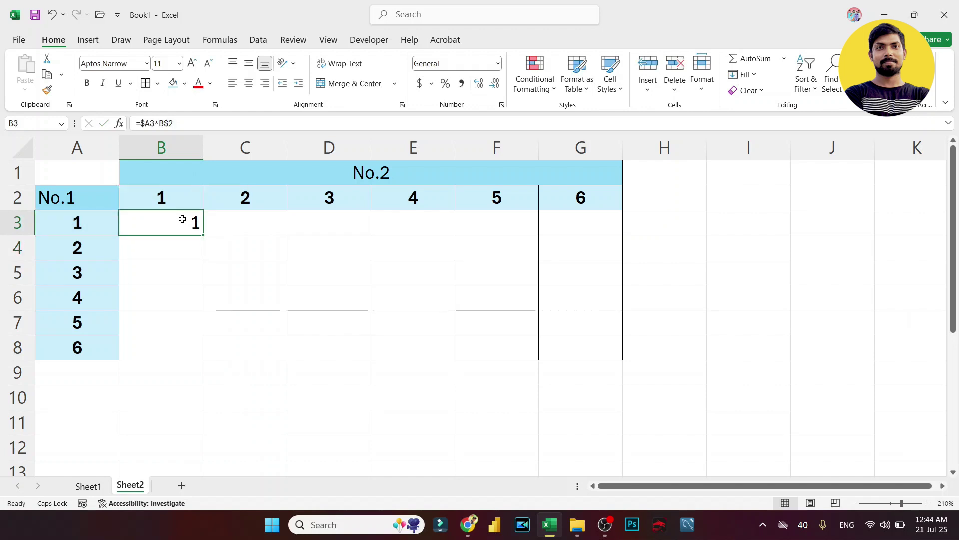
pyautogui.hotkey('ctrl', 'c')
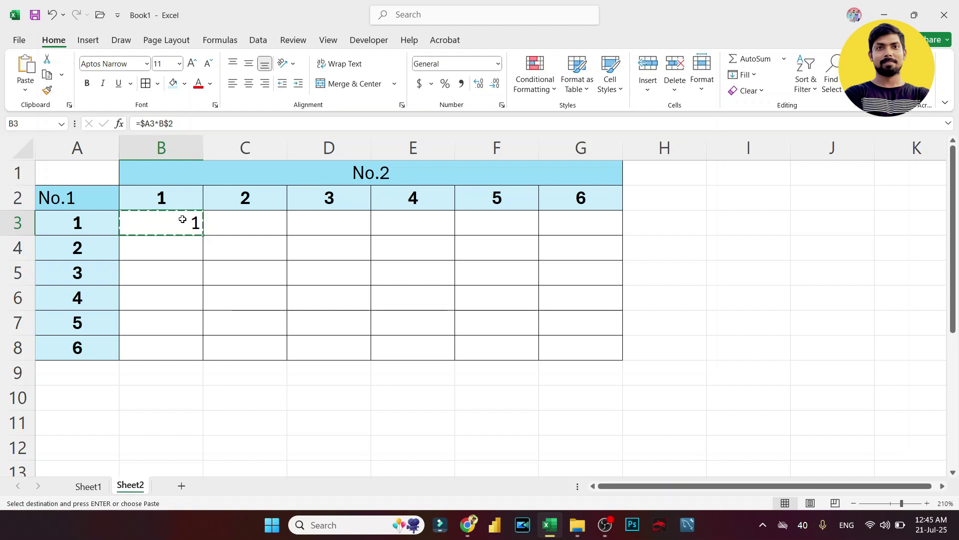
pyautogui.hotkey('shift', 'Right')
pyautogui.hotkey('shift', 'Right')
pyautogui.hotkey('shift', 'Right')
pyautogui.hotkey('shift', 'Right')
pyautogui.hotkey('shift', 'Right')
pyautogui.hotkey('shift', 'Down')
pyautogui.hotkey('shift', 'Down')
pyautogui.hotkey('shift', 'Down')
pyautogui.hotkey('shift', 'Down')
pyautogui.hotkey('shift', 'Down')
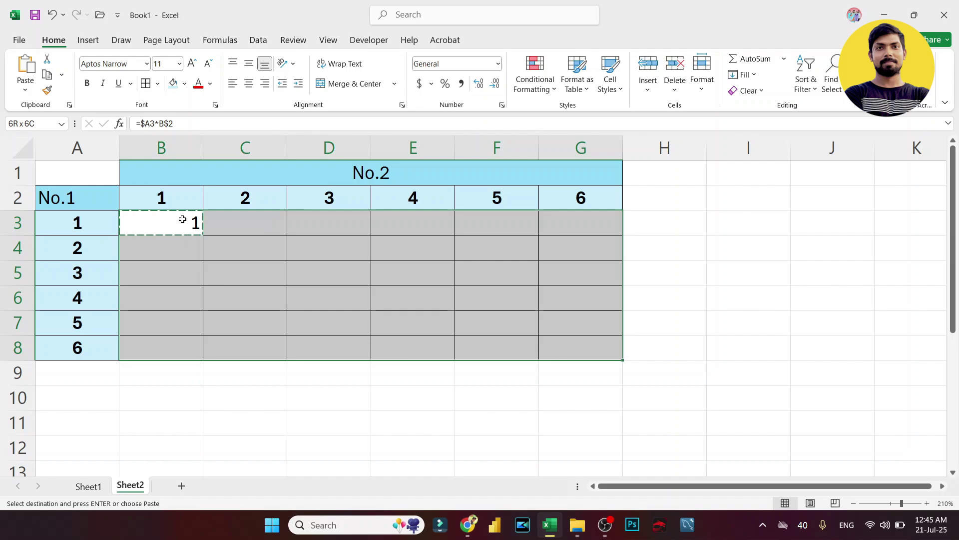
pyautogui.hotkey('ctrl', 'v')
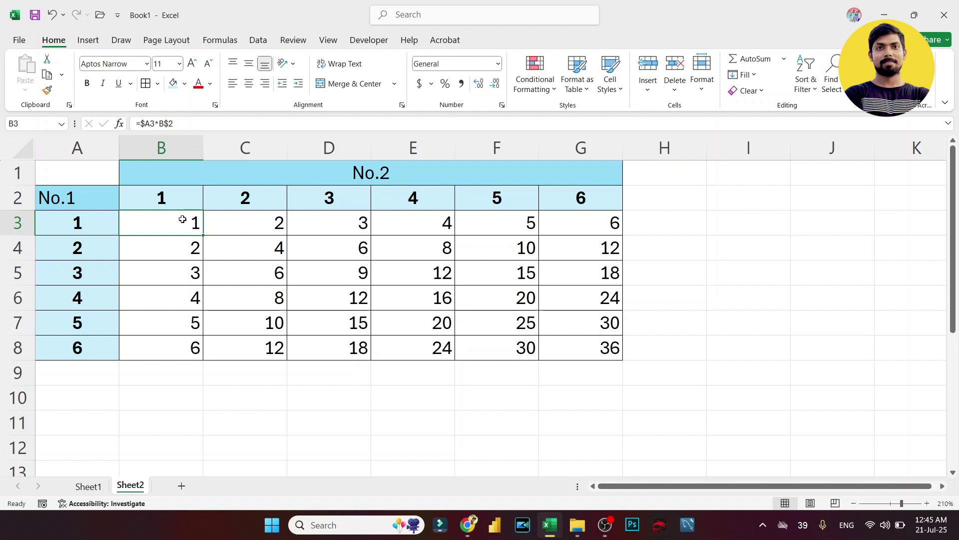
# Inspect the pasted formulas in B3 through B6 to check how their references change down the column.
pyautogui.press('F2')
pyautogui.press('Return')
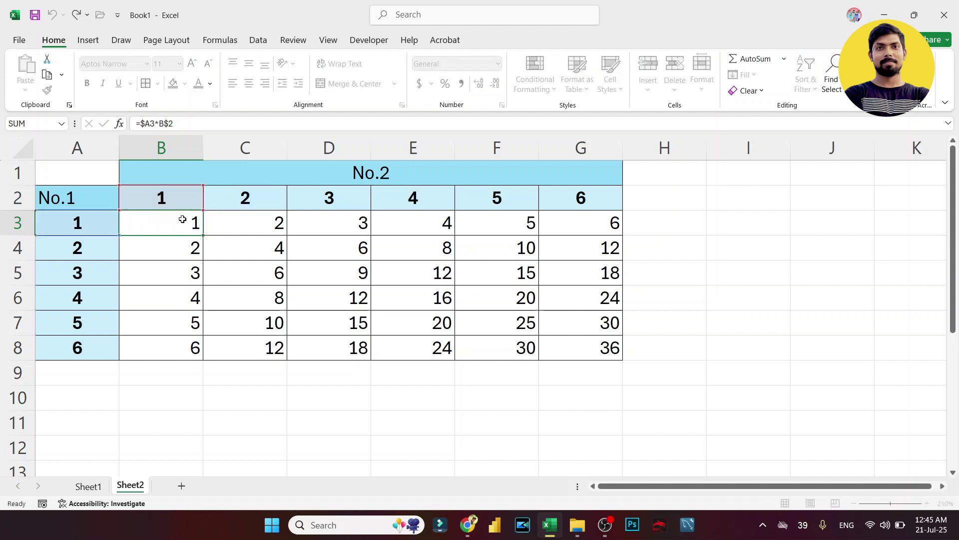
pyautogui.press('F2')
pyautogui.press('Return')
pyautogui.press('F2')
pyautogui.press('Return')
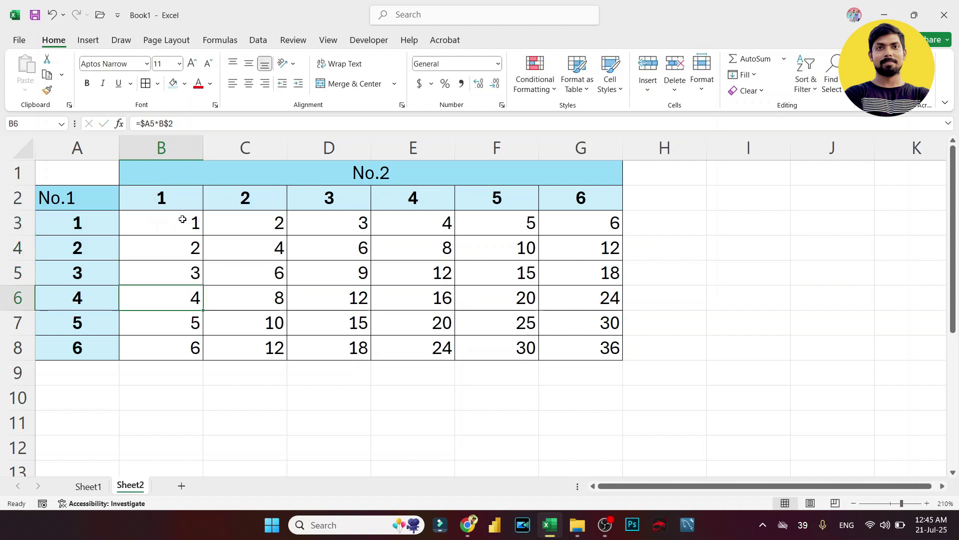
pyautogui.press('F2')
pyautogui.press('Escape')
pyautogui.press('Up')
pyautogui.press('Up')
pyautogui.press('F2')
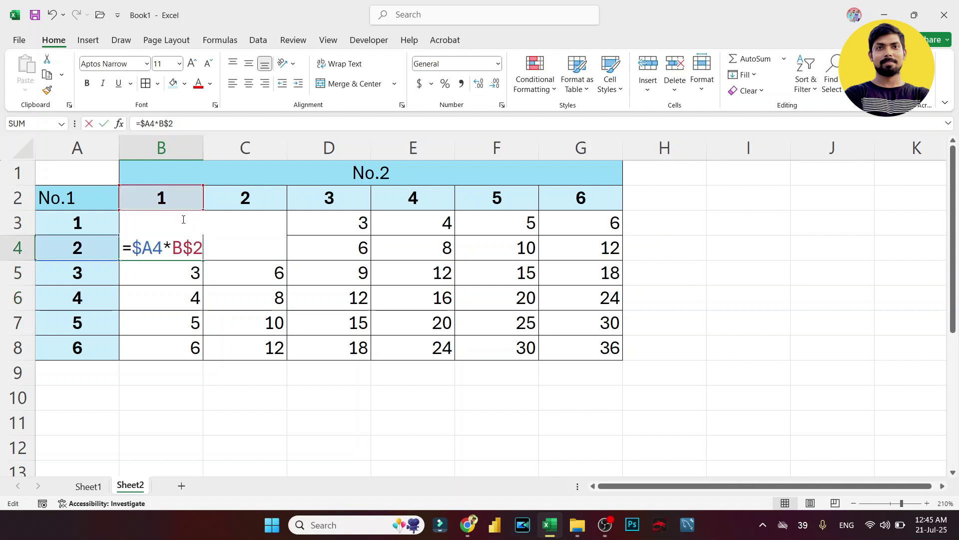
pyautogui.press('Return')
pyautogui.press('F2')
pyautogui.press('Escape')
pyautogui.press('Up')
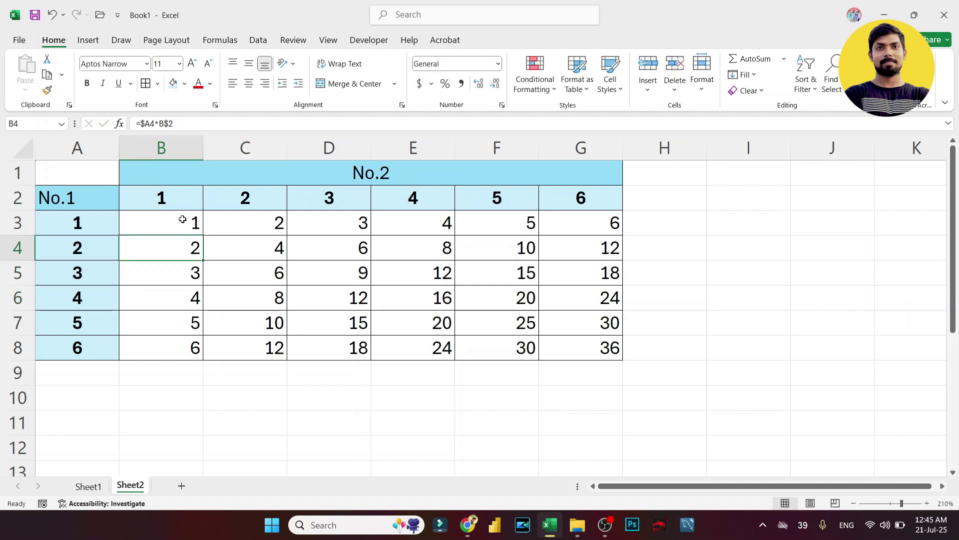
# Inspect the formulas in B4 through E4 to check how their references change across the row.
pyautogui.press('F2')
pyautogui.press('Escape')
pyautogui.press('Right')
pyautogui.press('F2')
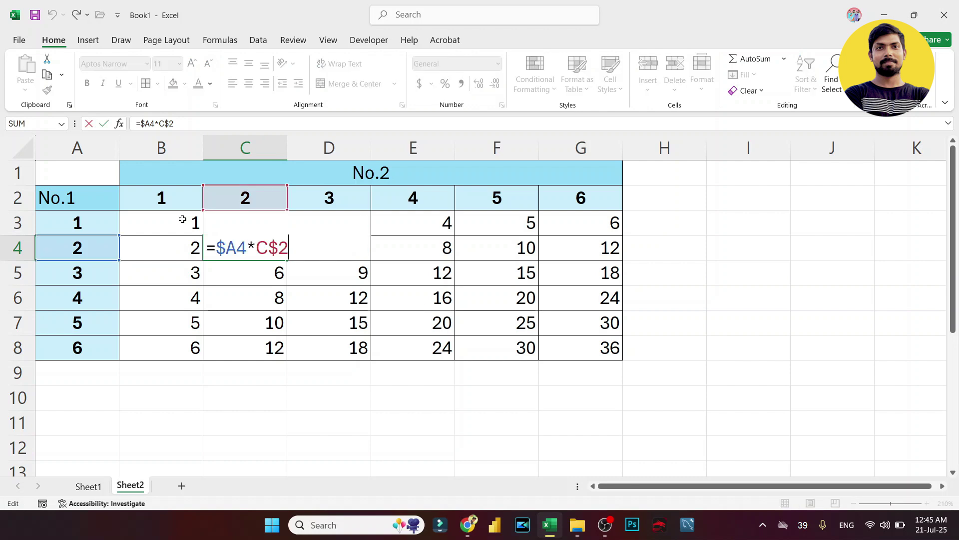
pyautogui.press('Escape')
pyautogui.press('Right')
pyautogui.press('F2')
pyautogui.press('Escape')
pyautogui.press('Right')
pyautogui.press('F2')
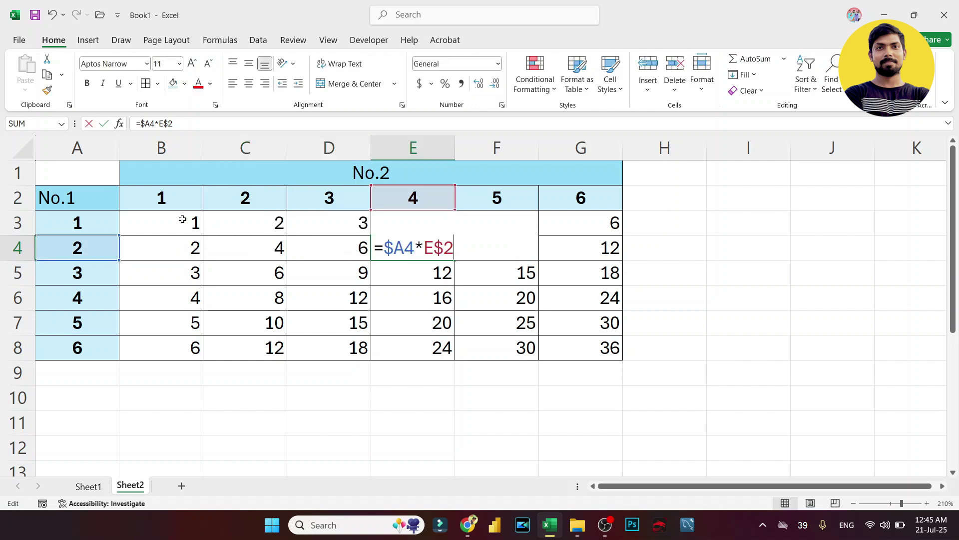
pyautogui.press('Escape')
# Check the cells referenced by the formulas in F4 and G4, and return to B3.
pyautogui.press('Right')
pyautogui.press('F2')
pyautogui.press('Escape')
pyautogui.press('Right')
pyautogui.press('F2')
pyautogui.press('Escape')
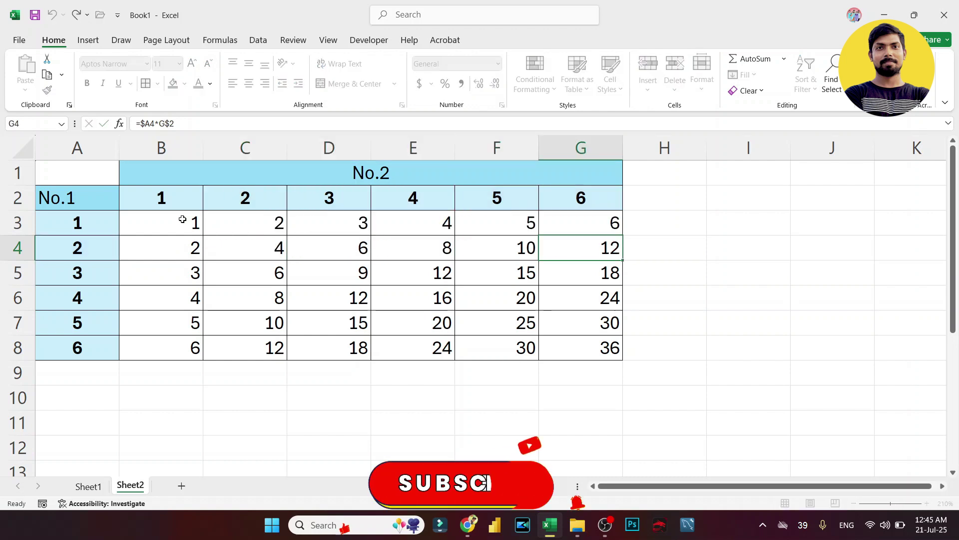
pyautogui.press('Left')
pyautogui.press('Left')
pyautogui.press('Left')
pyautogui.press('Left')
pyautogui.press('Up')
pyautogui.press('Left')
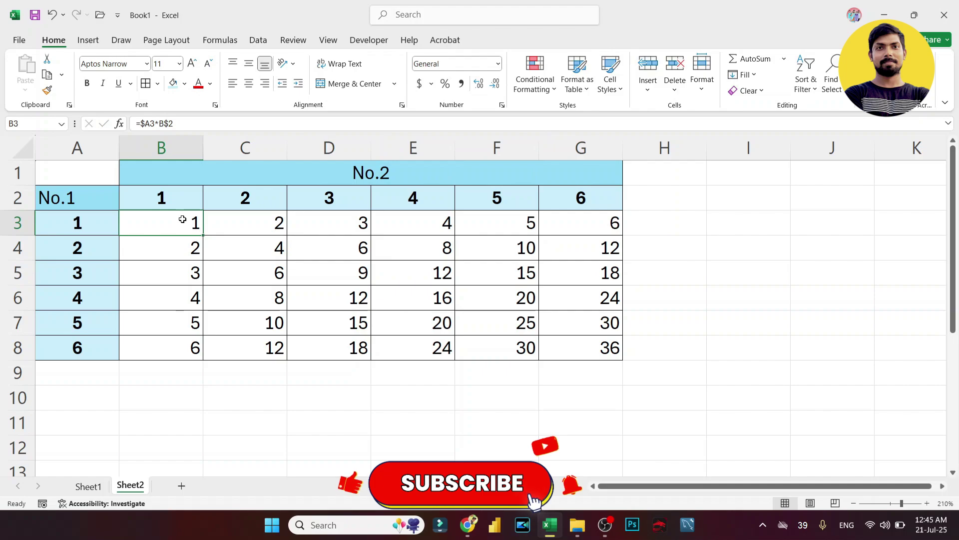